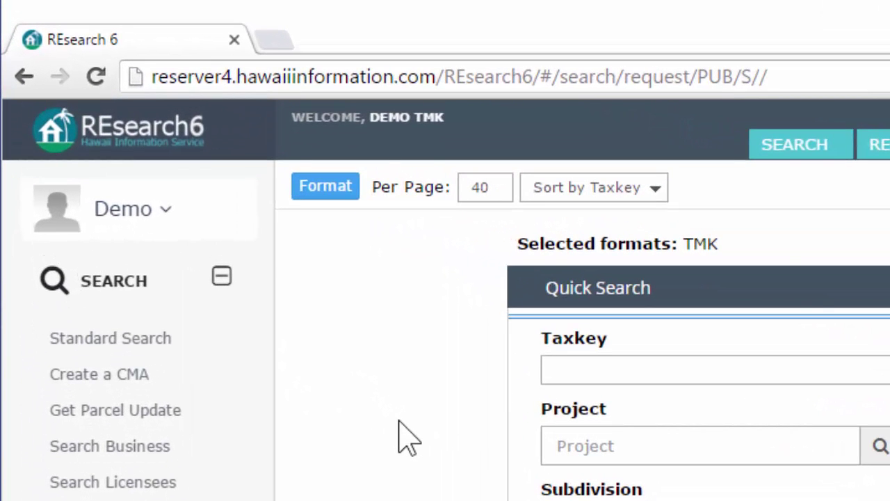
- In the format list, check Custom and uncheck TMK
click(322, 187)
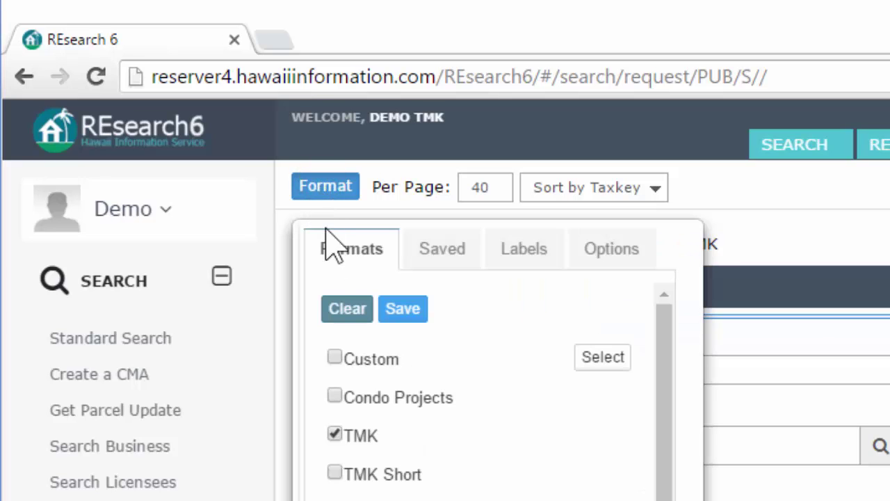
click(335, 357)
click(334, 434)
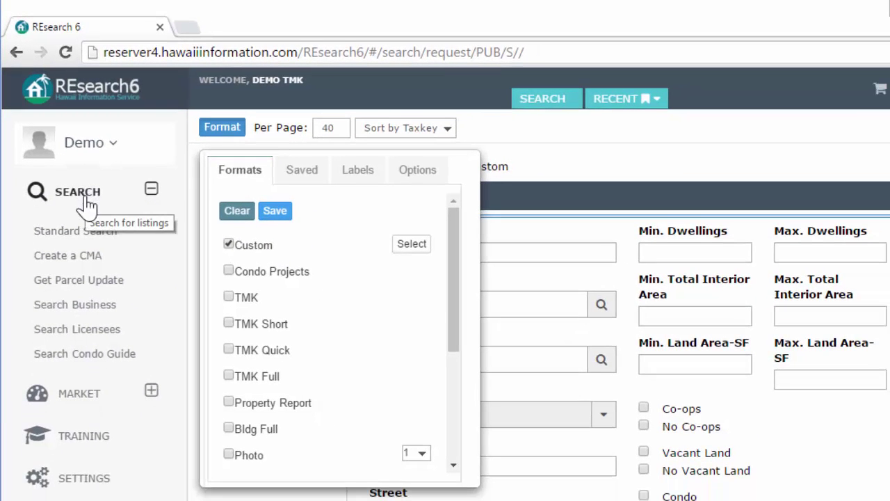
- In Settings > Formats, keep Save Formats and Custom Formats enabled and save changes
click(86, 485)
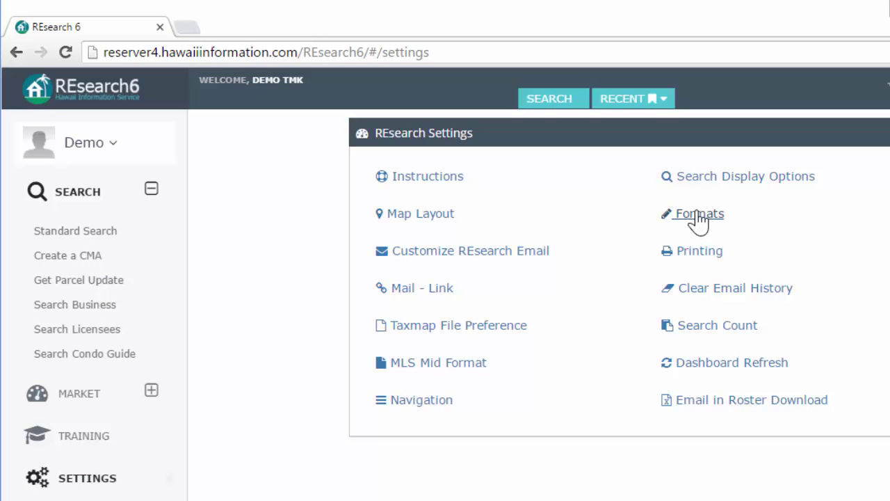
click(696, 215)
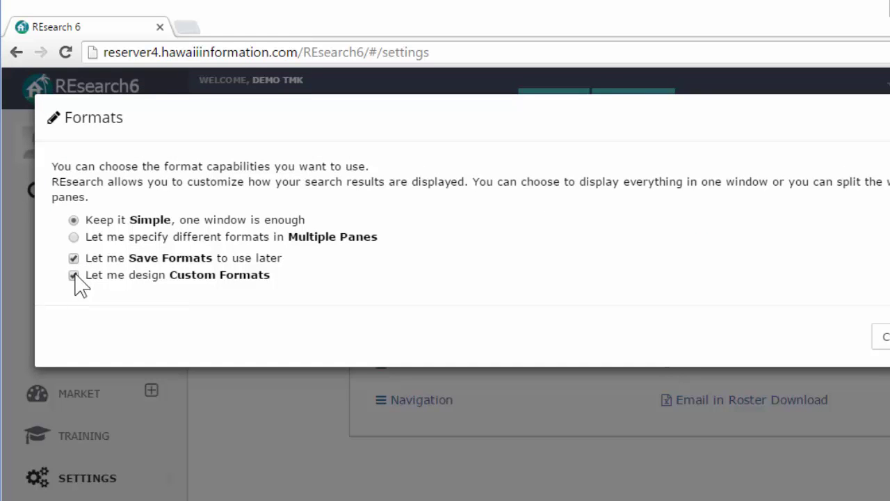
click(827, 287)
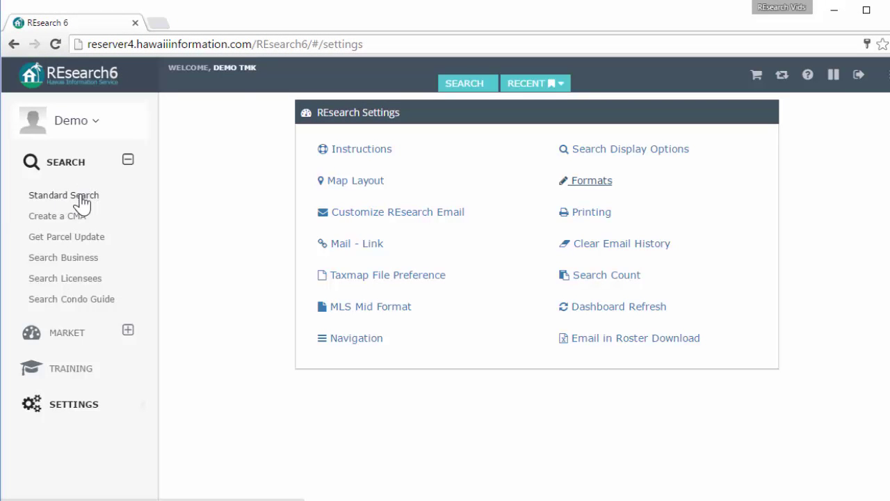
- Return to the Standard Search form and bring up the Format panel
click(80, 198)
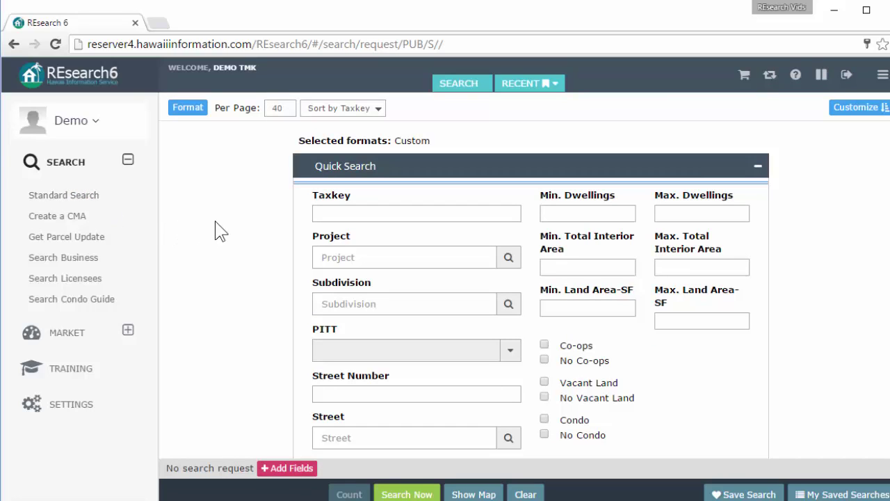
click(198, 107)
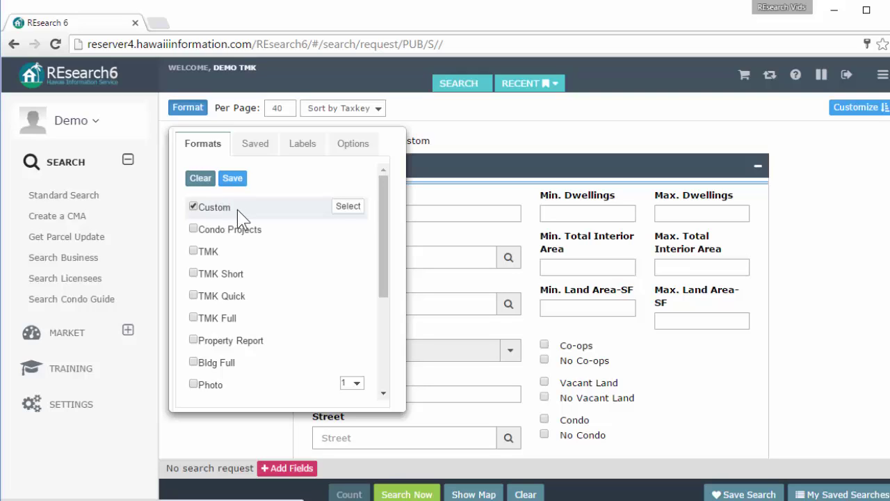
- Open the Custom Formats designer and uncheck Sales data so only Property data fields show
click(348, 208)
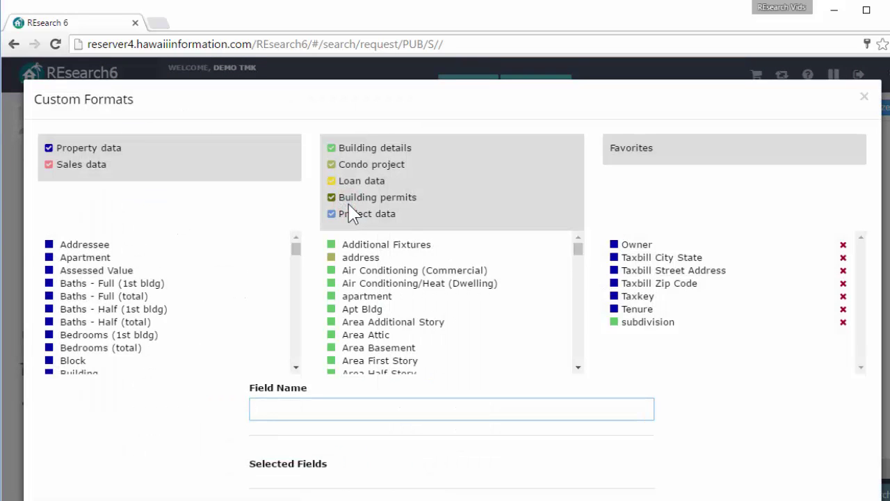
scroll(185, 369, down, 1)
scroll(185, 369, up, 1)
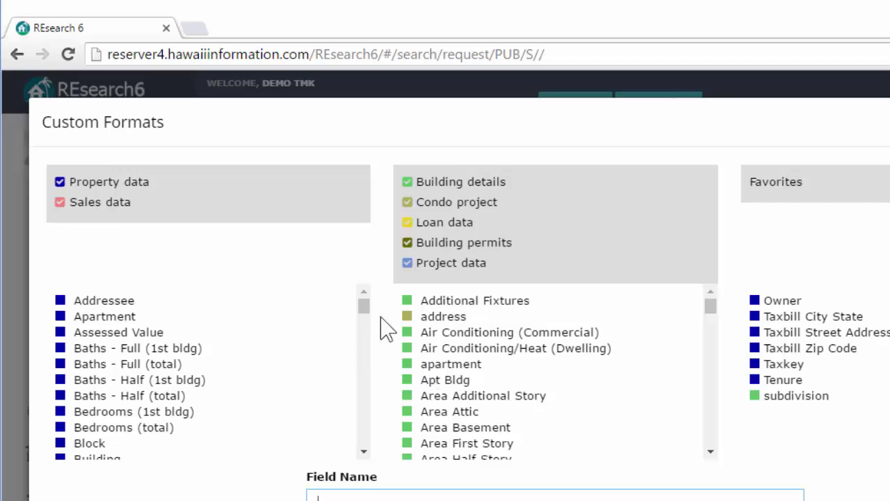
drag(366, 308, 369, 345)
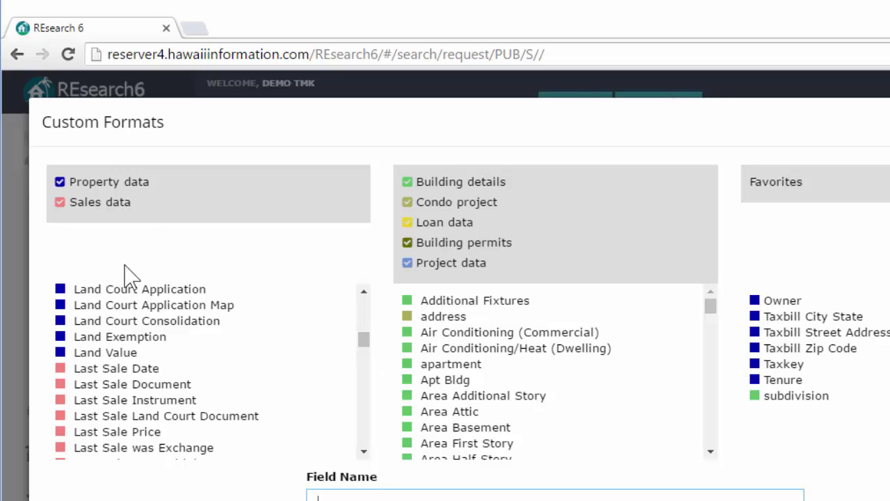
click(61, 202)
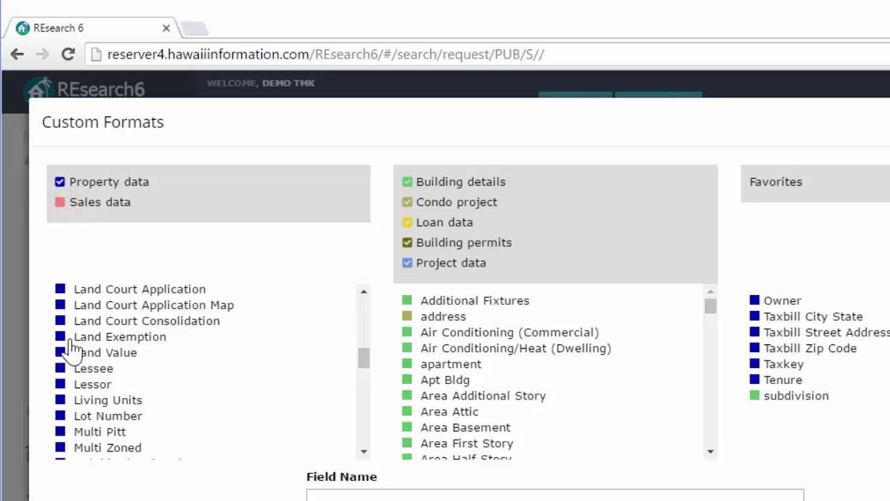
drag(362, 357, 365, 307)
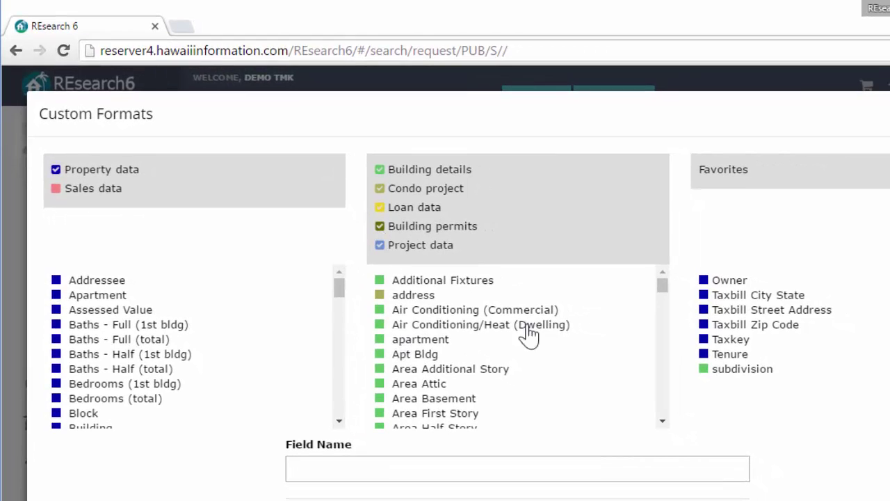
drag(663, 292, 665, 268)
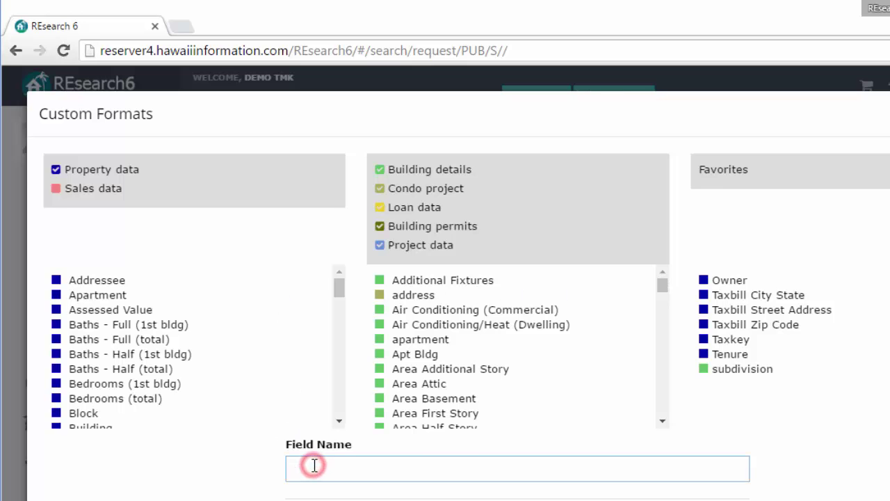
- Filter the field list to add Taxkey, Tenure and Owner to the custom format
text(te)
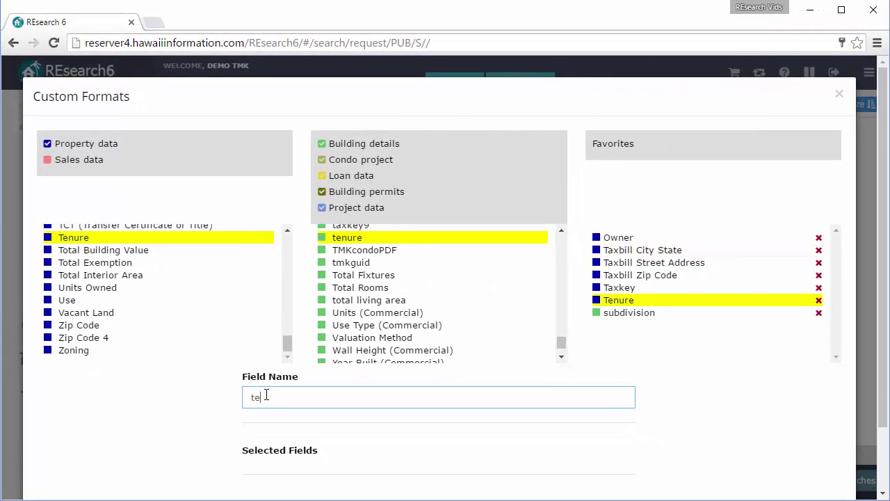
key(BackSpace)
text(axk)
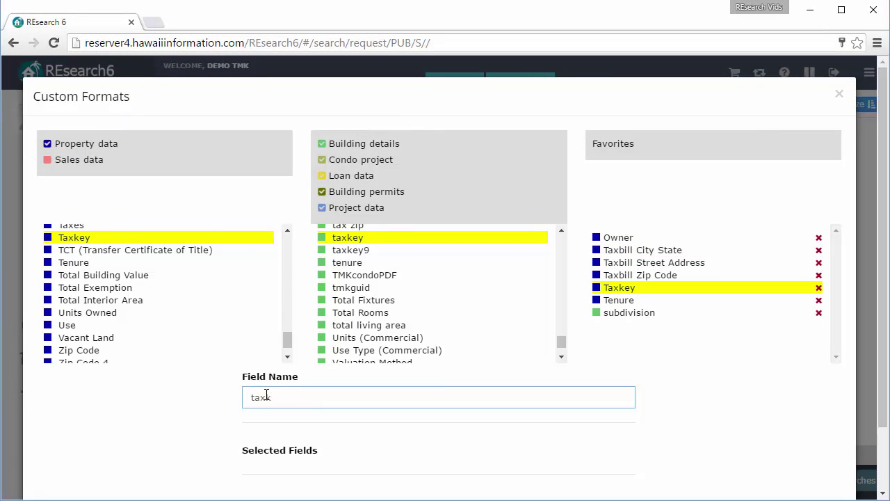
click(71, 238)
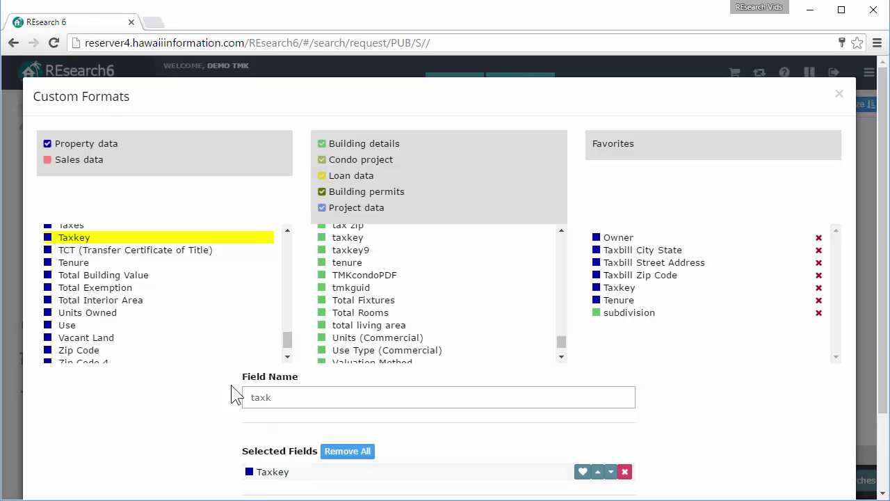
click(82, 263)
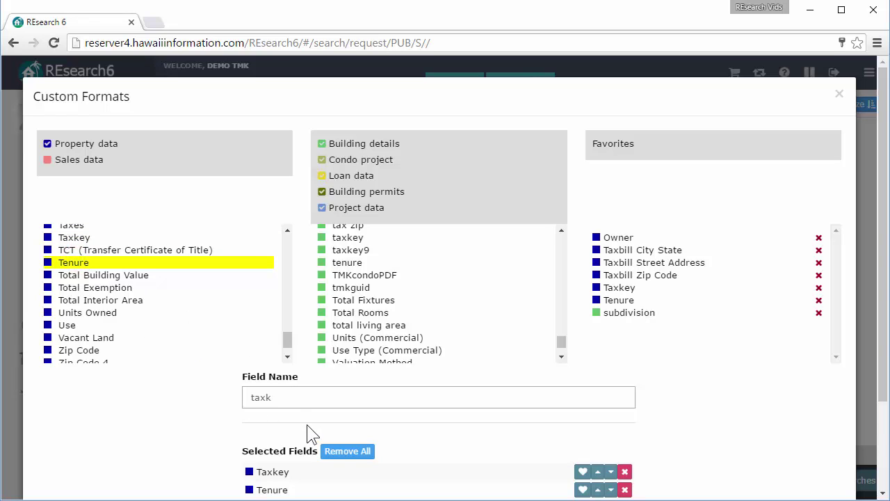
double_click(292, 400)
text(own)
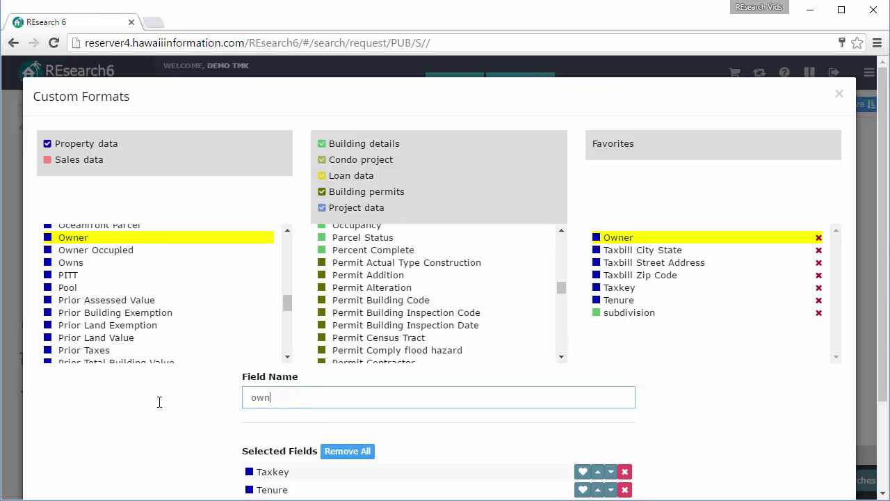
click(72, 238)
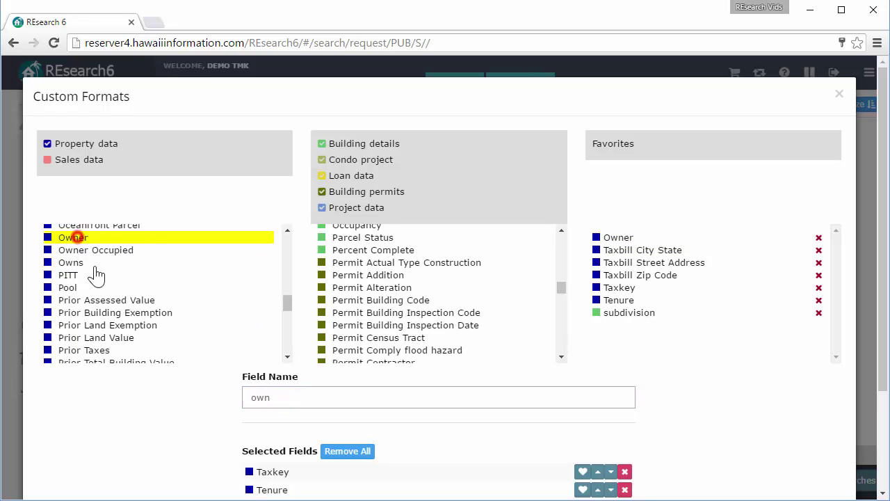
- Add Bedrooms (total), Baths - Full (total) and Baths - Half (total) using the field filter
double_click(282, 398)
text(bed)
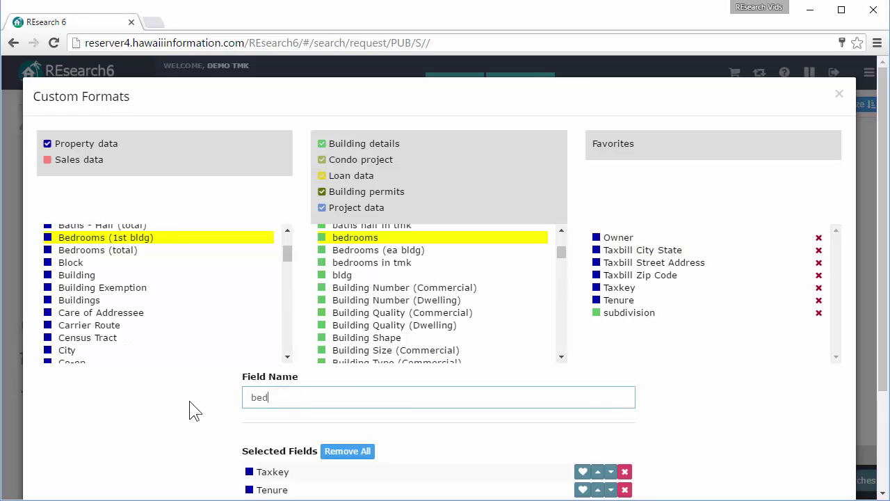
click(123, 251)
double_click(268, 397)
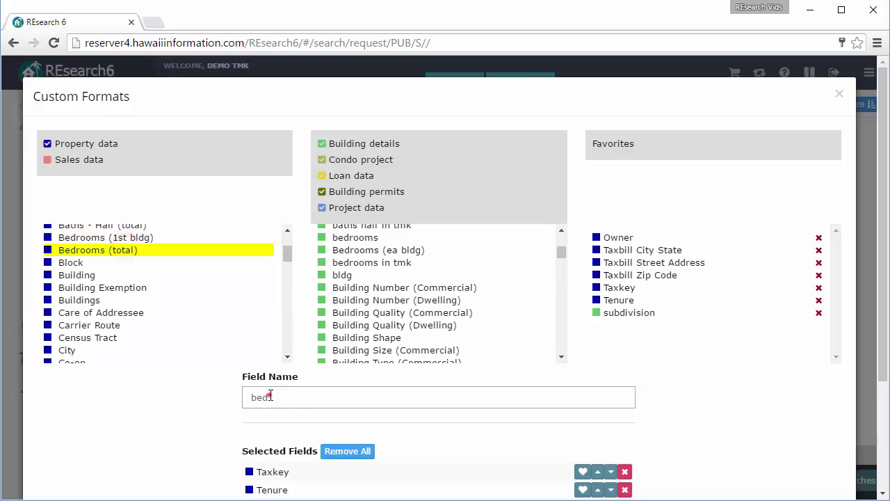
text(bat)
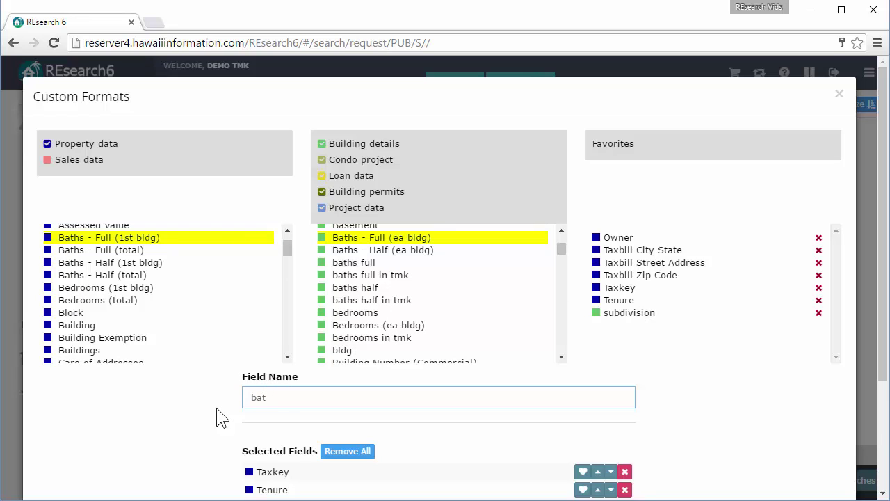
click(105, 249)
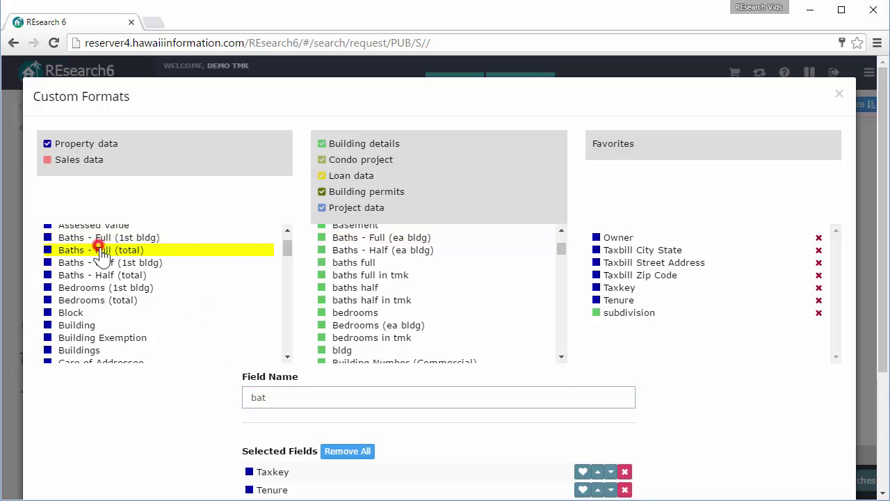
click(123, 276)
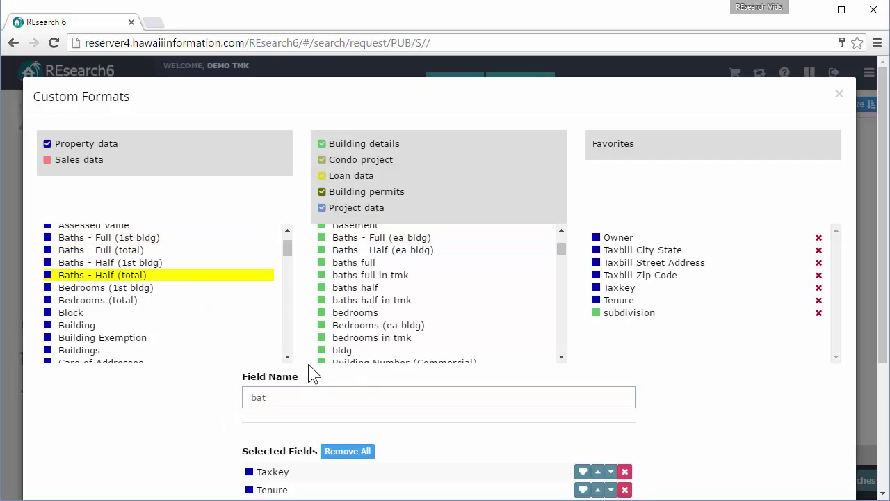
double_click(253, 401)
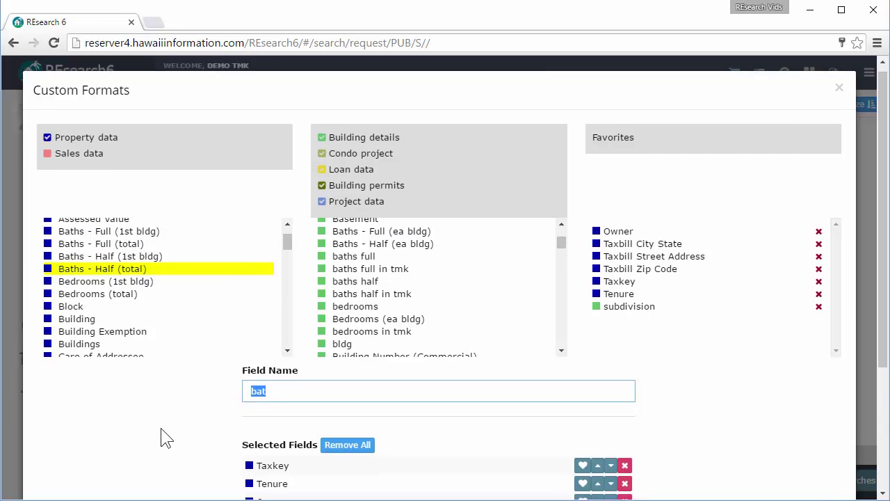
scroll(160, 427, down, 2)
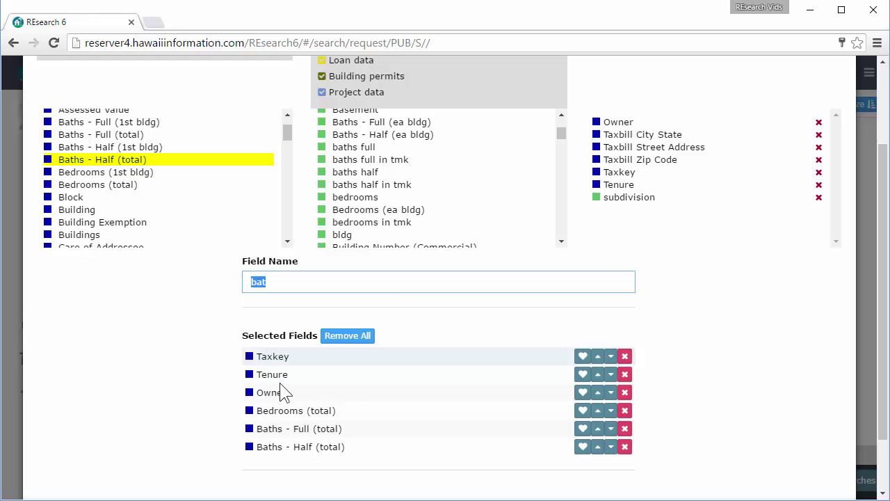
- Move Owner up twice so it sits above Taxkey and Tenure in Selected Fields
click(598, 394)
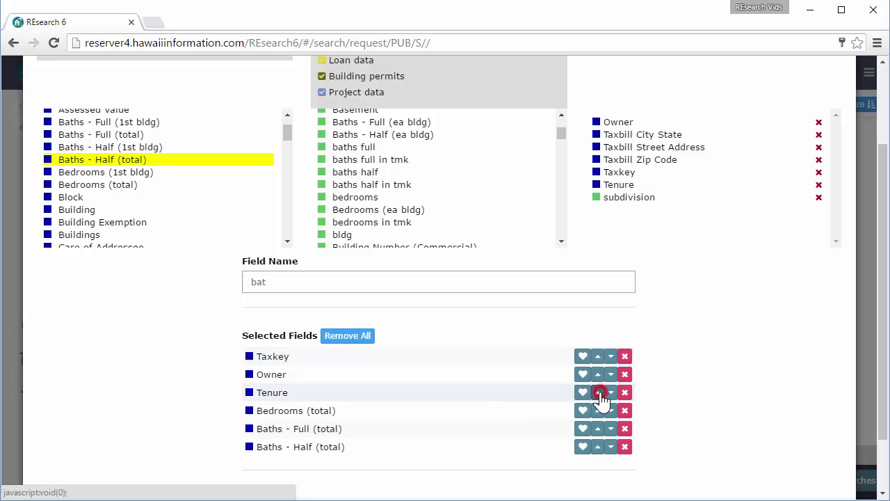
click(598, 376)
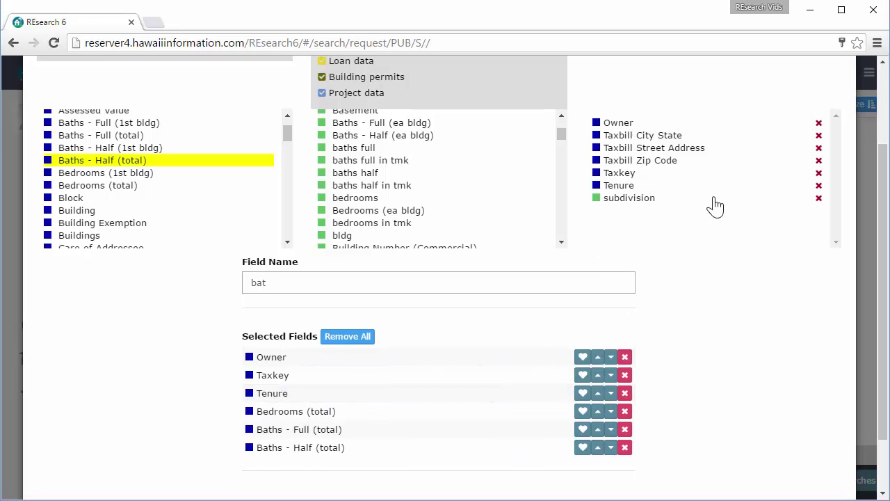
scroll(695, 202, up, 2)
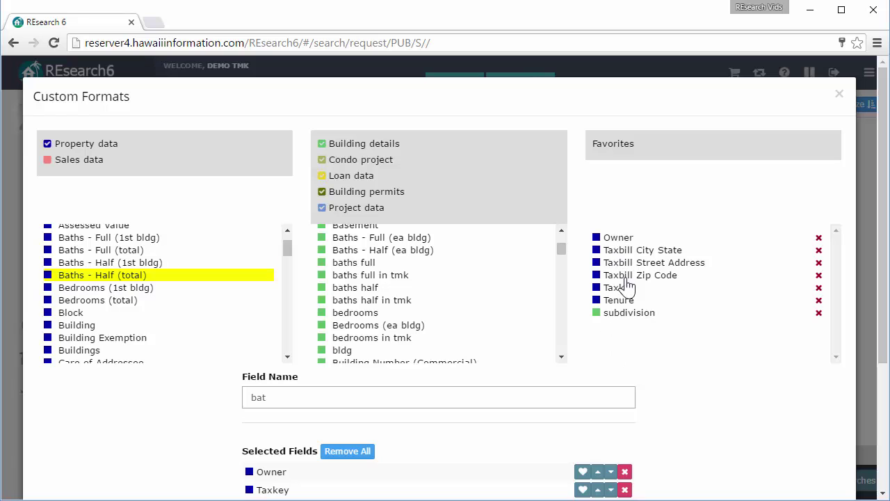
- Mark Bedrooms (total) as a favourite field and apply the custom format changes
scroll(616, 358, down, 2)
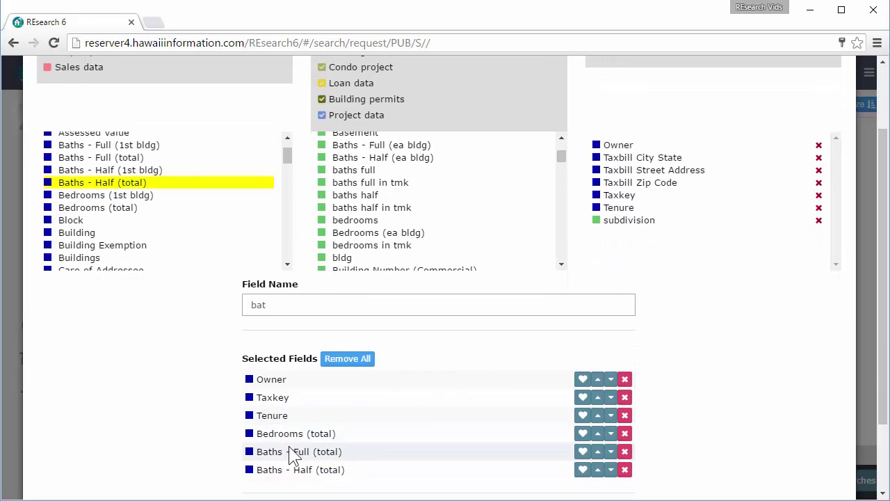
click(581, 434)
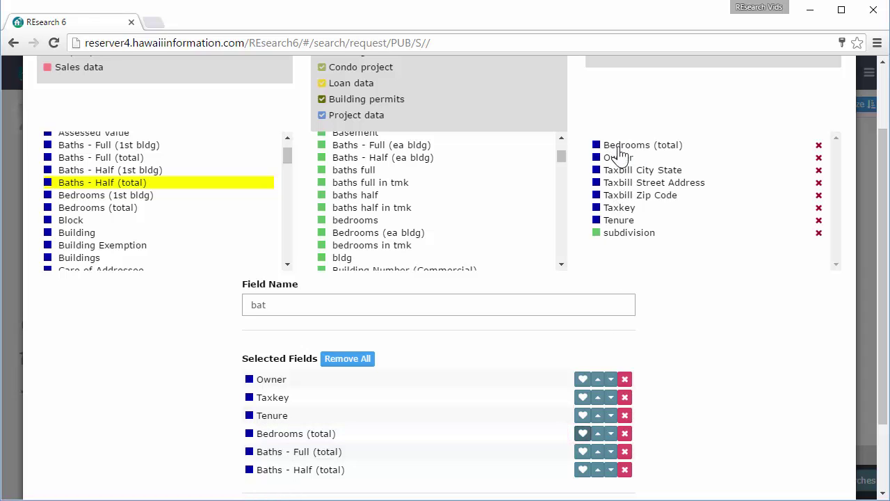
scroll(646, 199, up, 2)
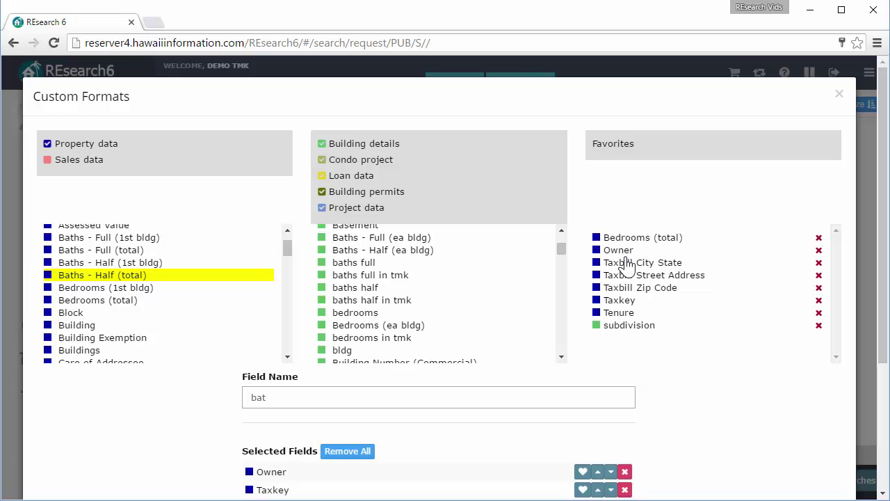
scroll(686, 351, down, 2)
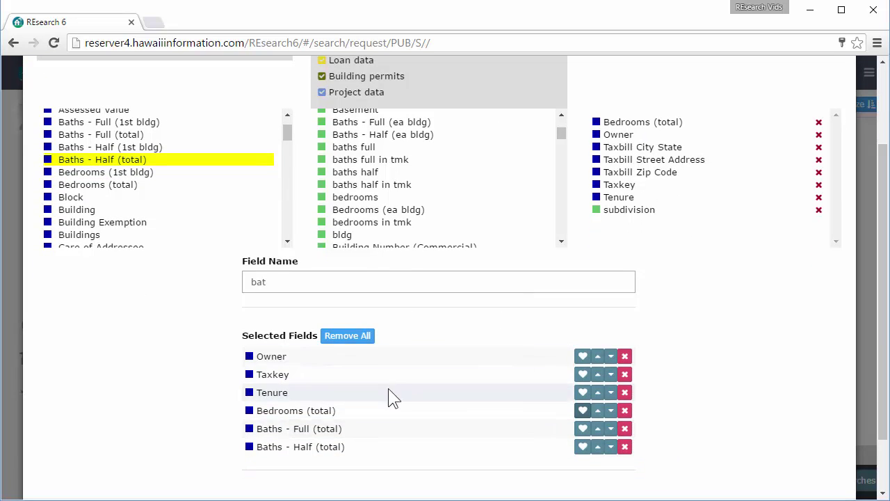
scroll(644, 415, down, 1)
scroll(646, 421, down, 1)
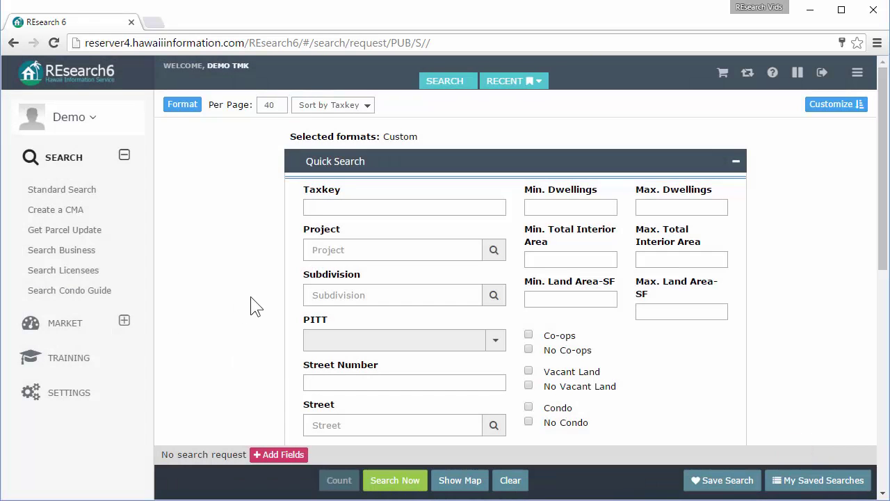
- Search taxkeys 1-2-2-2-2 to 1-2-2-2-10, review the results, then return to modify the request
click(368, 206)
click(227, 319)
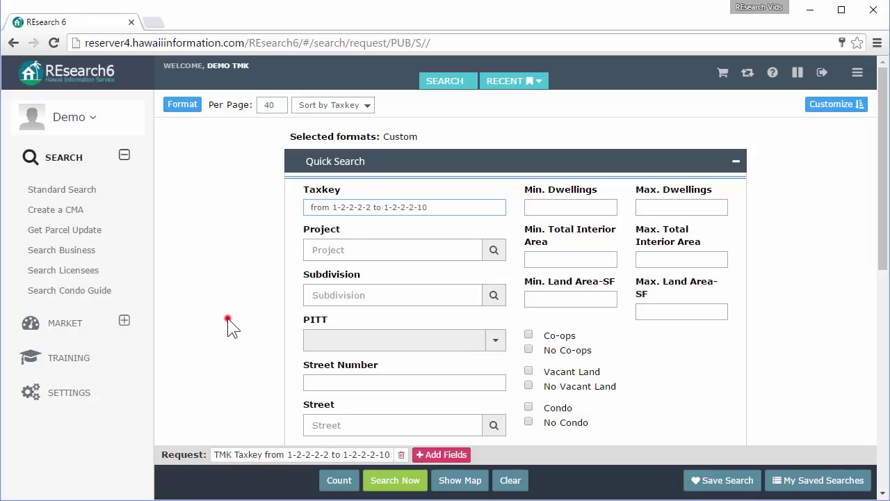
click(395, 479)
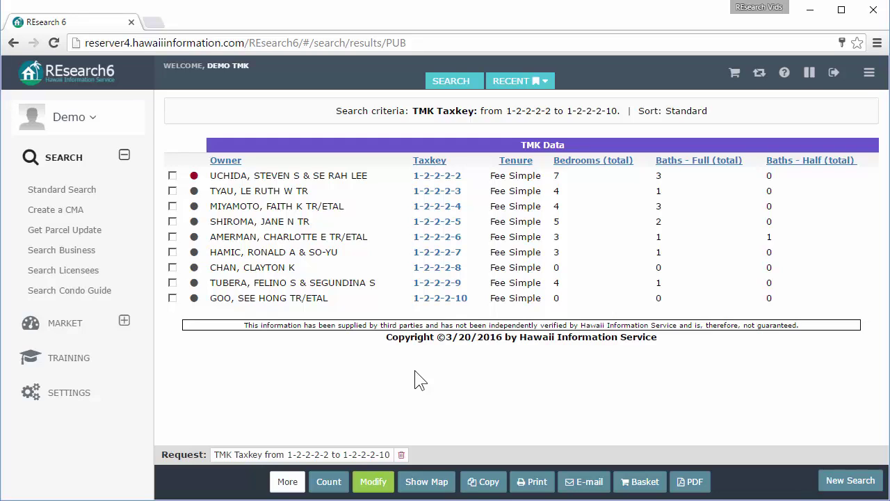
click(372, 481)
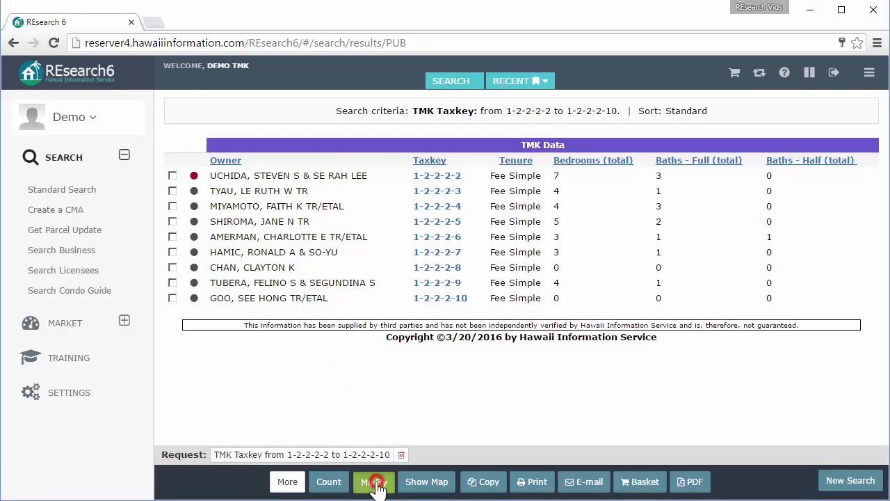
mouse_move(315, 319)
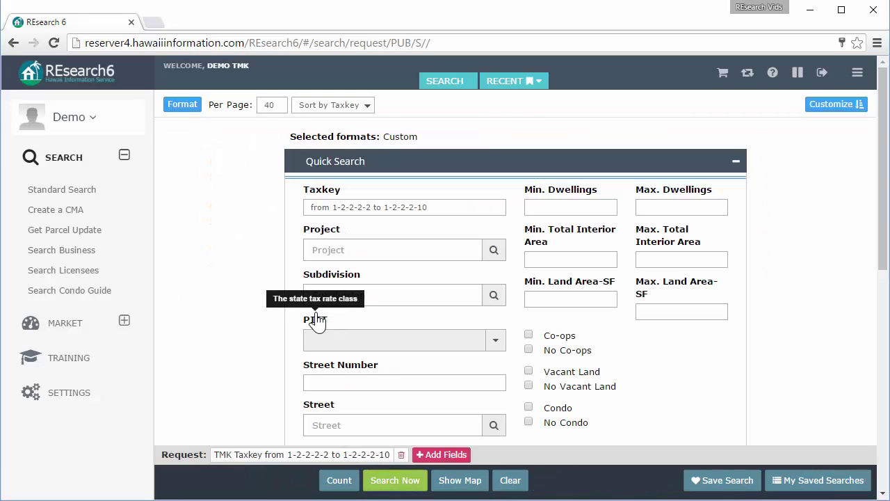
- Enable Download Format on the Format Options tab, set to (XLS) Excel Format
click(155, 89)
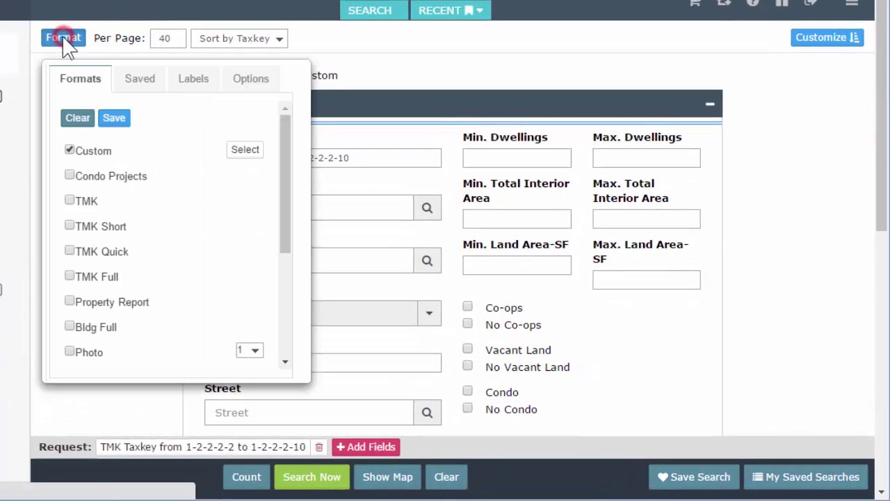
click(250, 79)
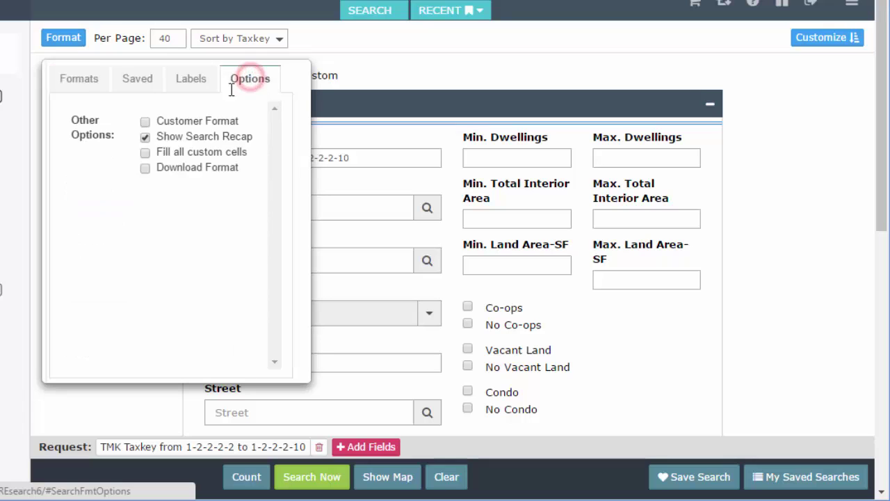
click(145, 169)
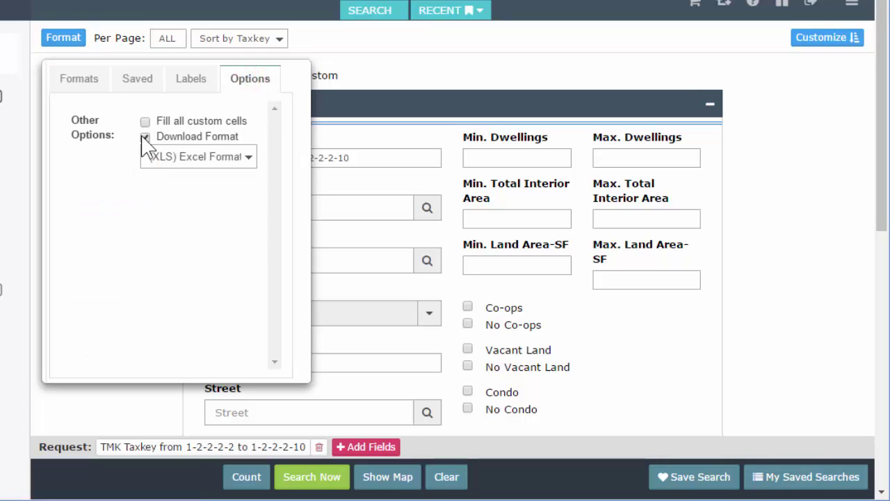
- Choose (XLS) Excel Format & active links as the download file type
click(248, 162)
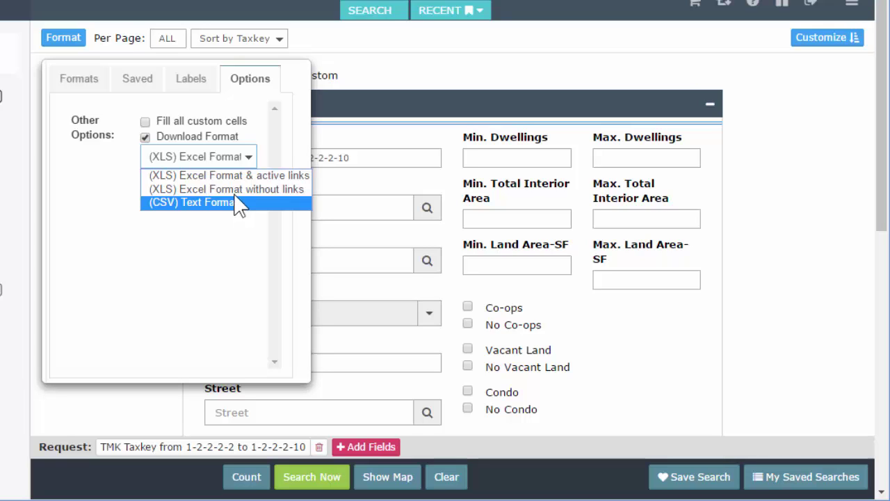
click(232, 175)
click(234, 157)
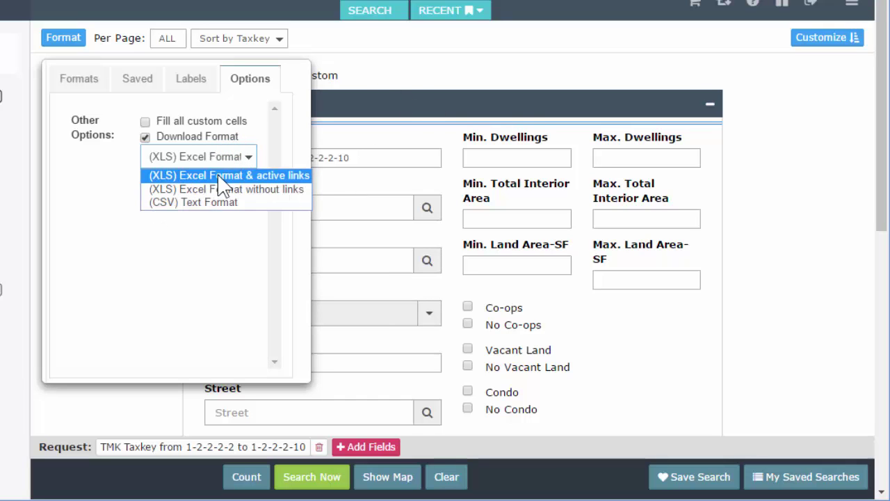
click(407, 99)
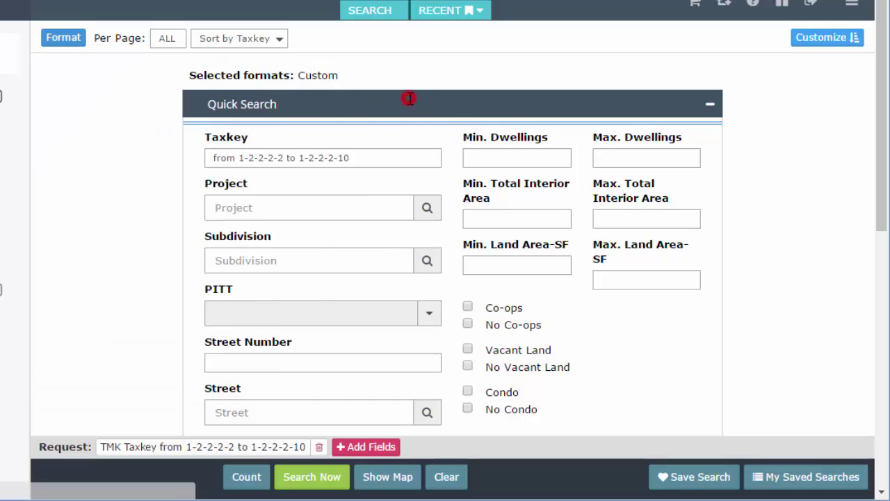
click(73, 42)
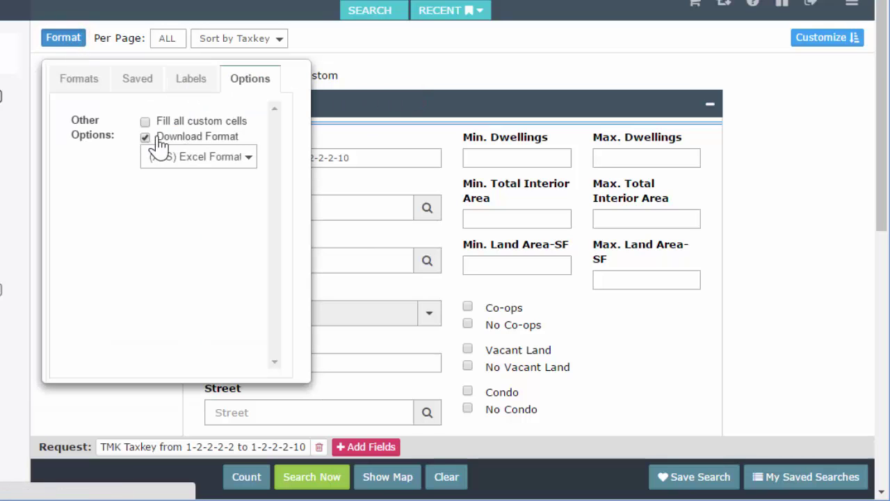
click(85, 93)
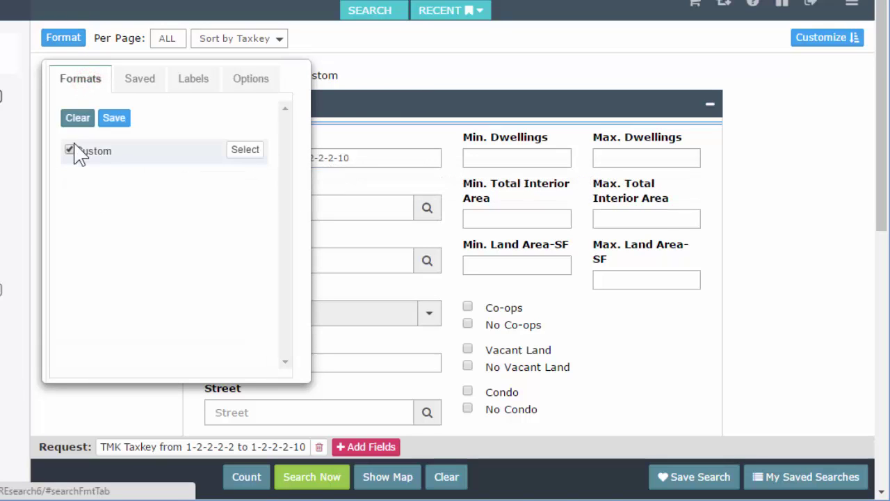
click(252, 81)
click(94, 91)
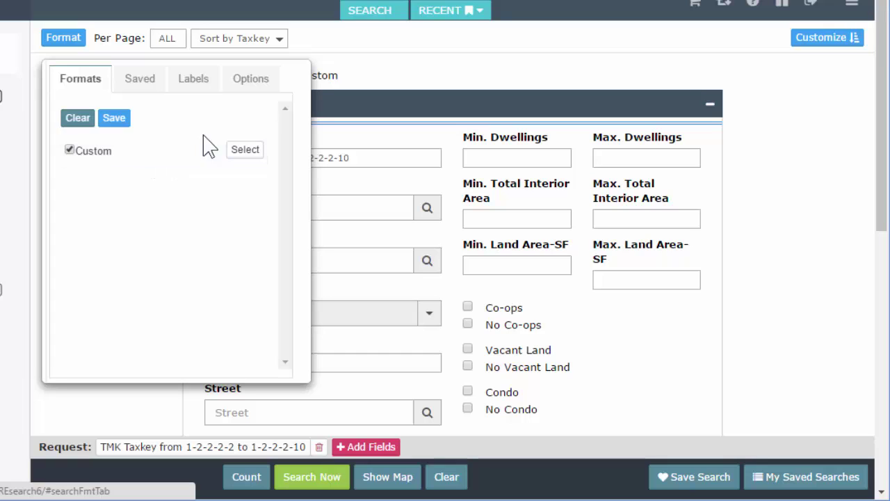
click(408, 76)
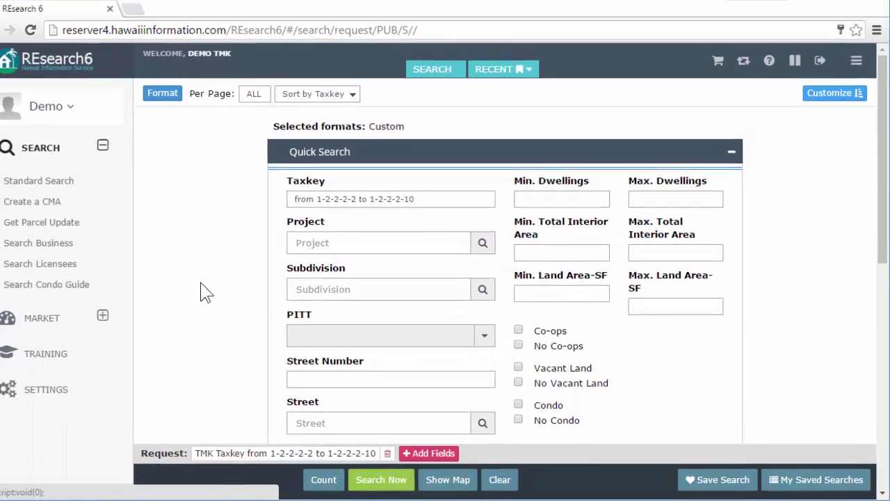
- Run the taxkey search so the 9 matching records download as download (5).xls
click(349, 477)
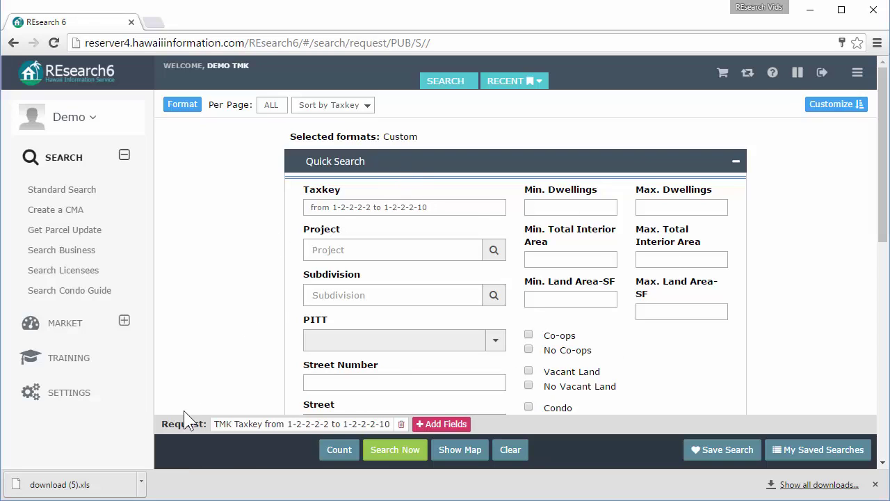
- Open download (5).xls from the download shelf to view the 9-record table
click(142, 482)
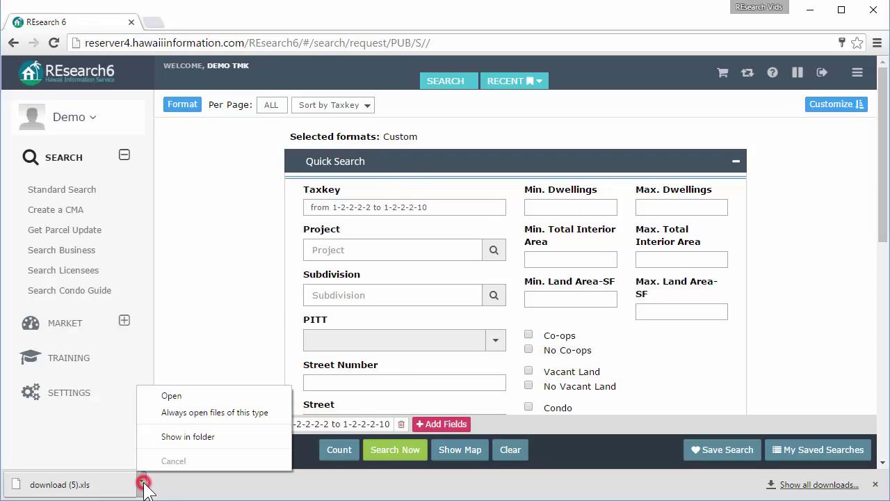
click(165, 395)
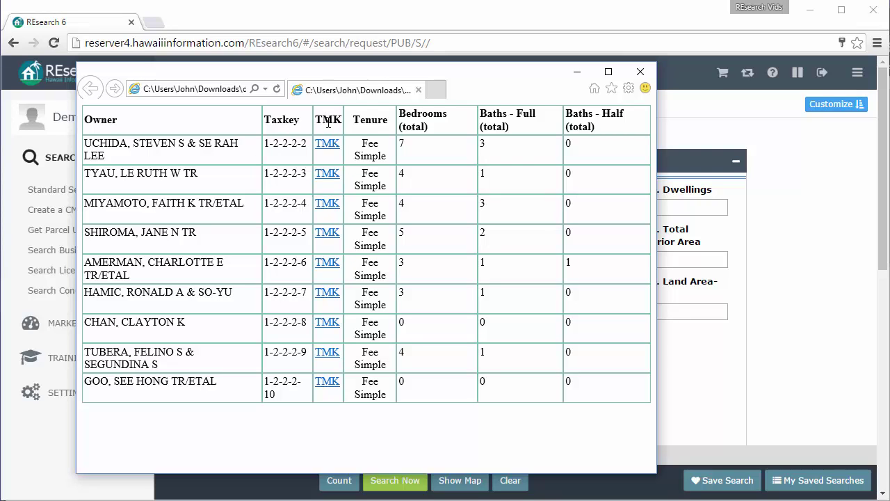
- Review the taxkey 1-2-2-2-5 property details, close them, and minimize the IE table window
click(327, 237)
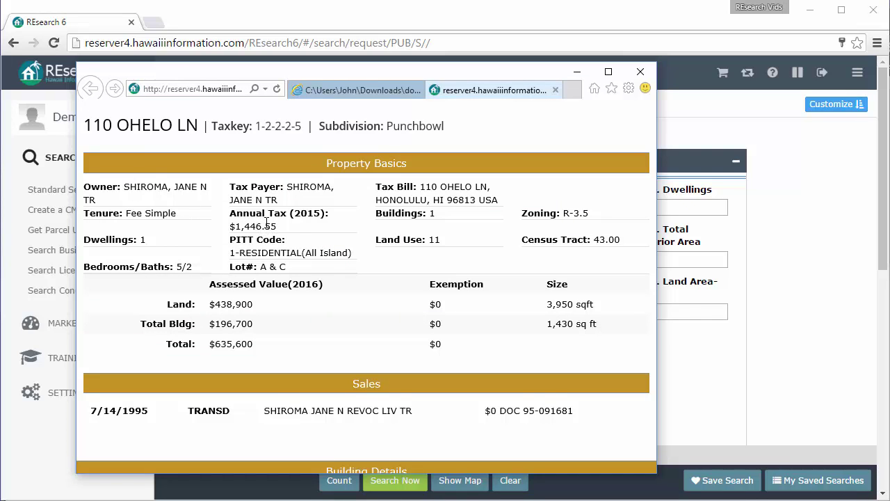
scroll(275, 226, down, 3)
scroll(287, 236, down, 4)
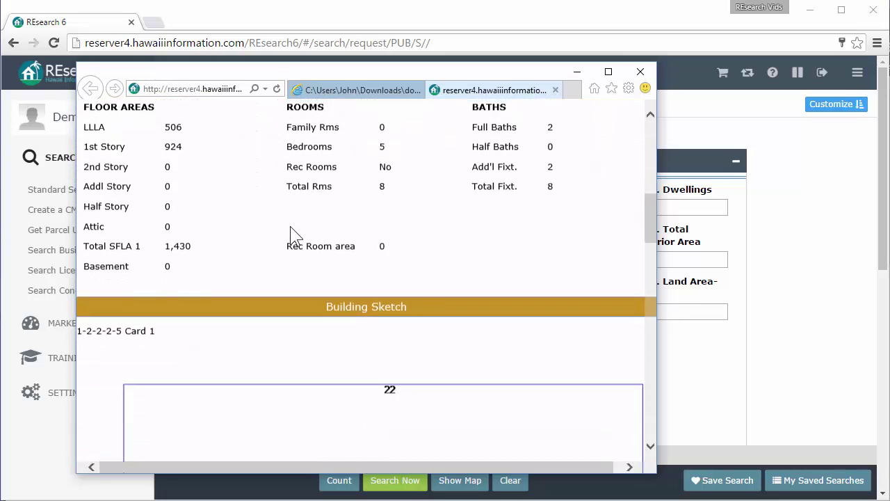
scroll(288, 237, up, 9)
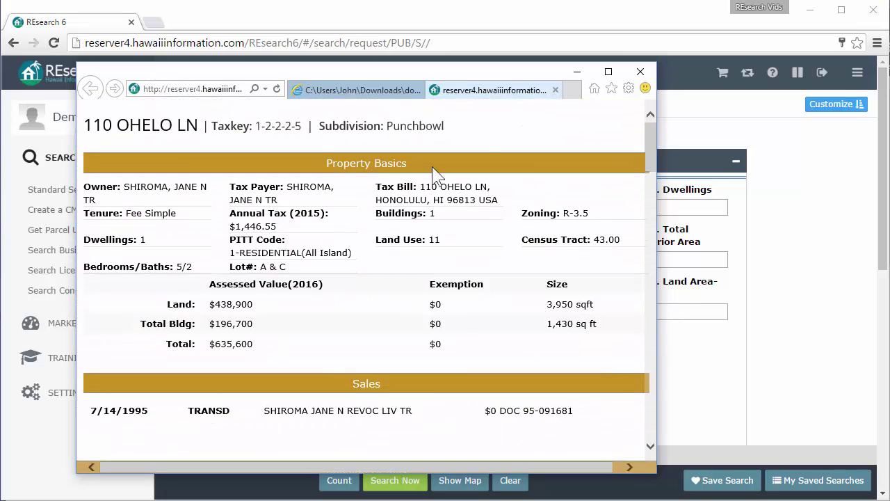
click(555, 90)
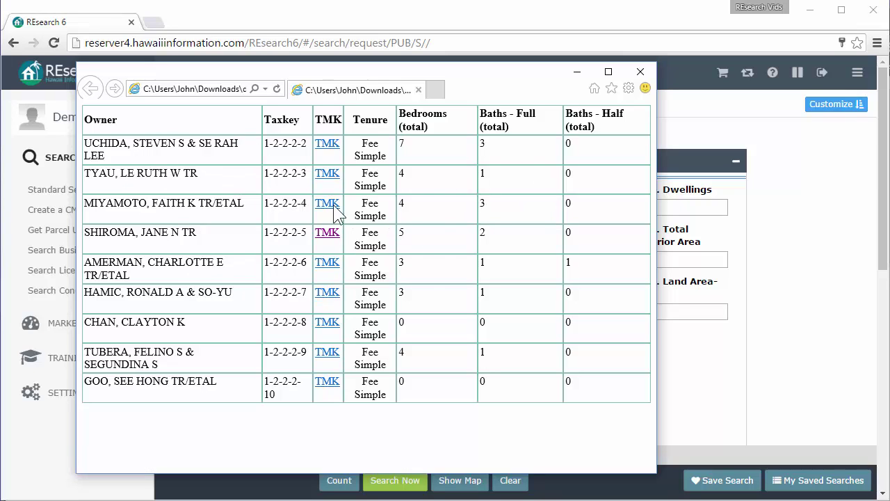
click(578, 72)
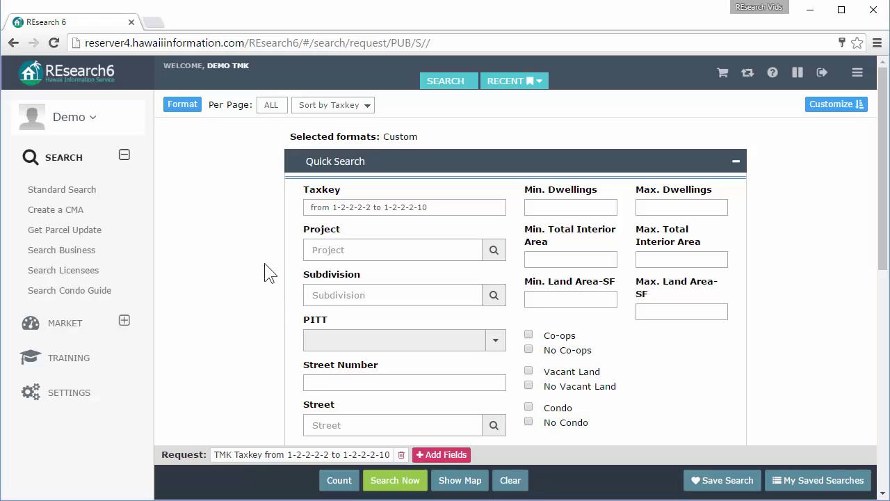
click(182, 110)
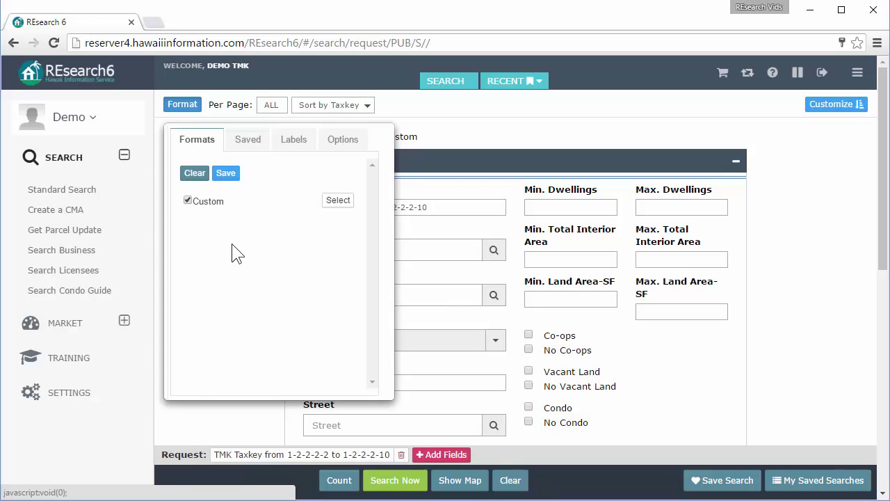
click(342, 142)
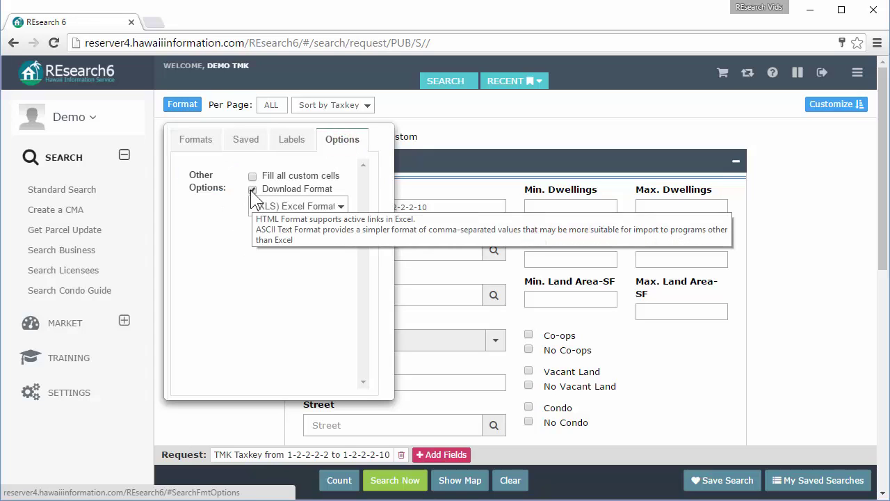
click(196, 142)
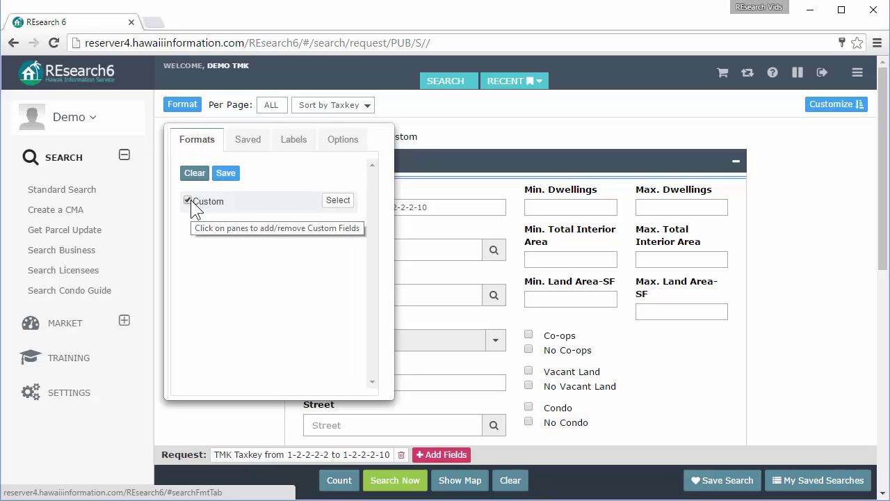
click(338, 202)
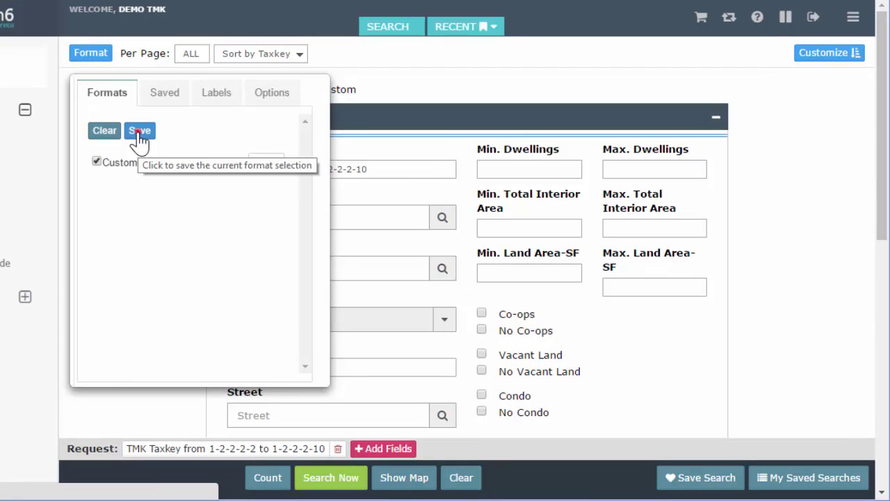
- Save the current format as 'tmk essentials', replacing the default name My Default Format
click(139, 131)
click(173, 159)
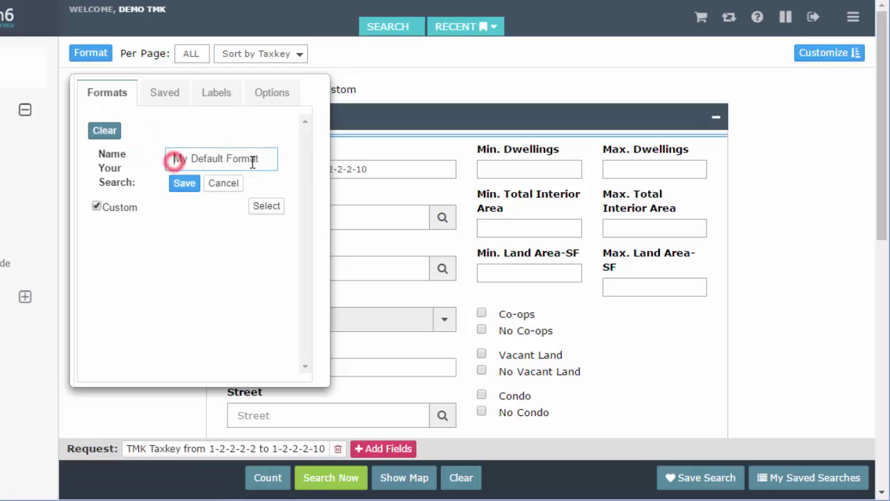
drag(253, 159, 269, 160)
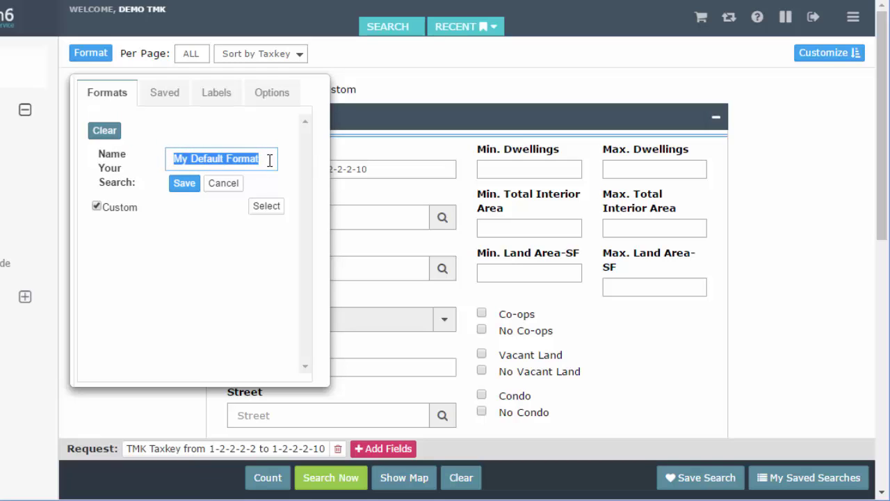
key(BackSpace)
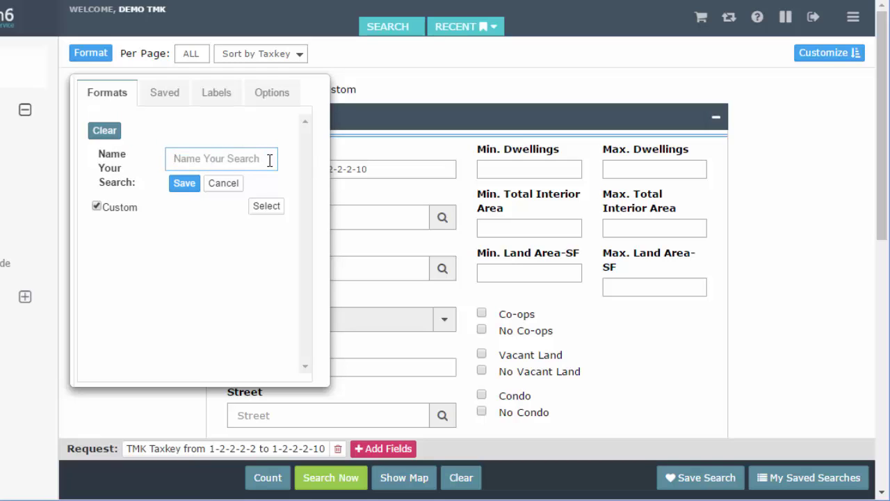
text(tmk esse)
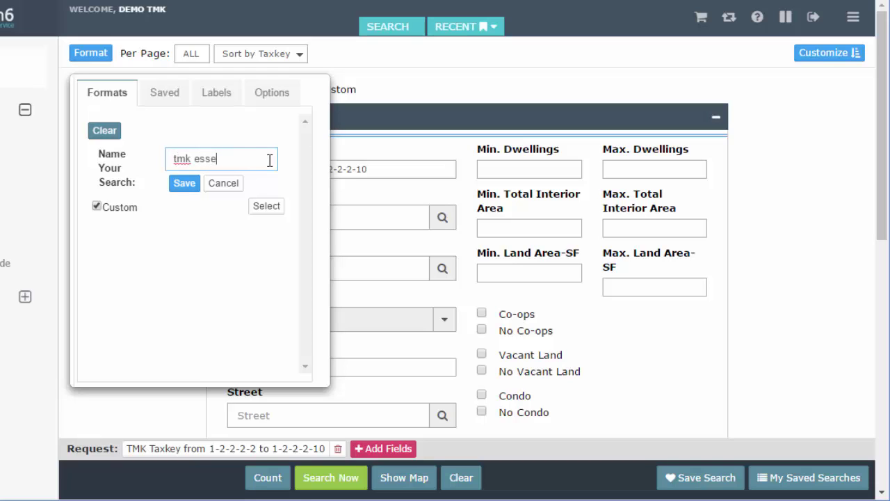
text(ntials)
click(183, 185)
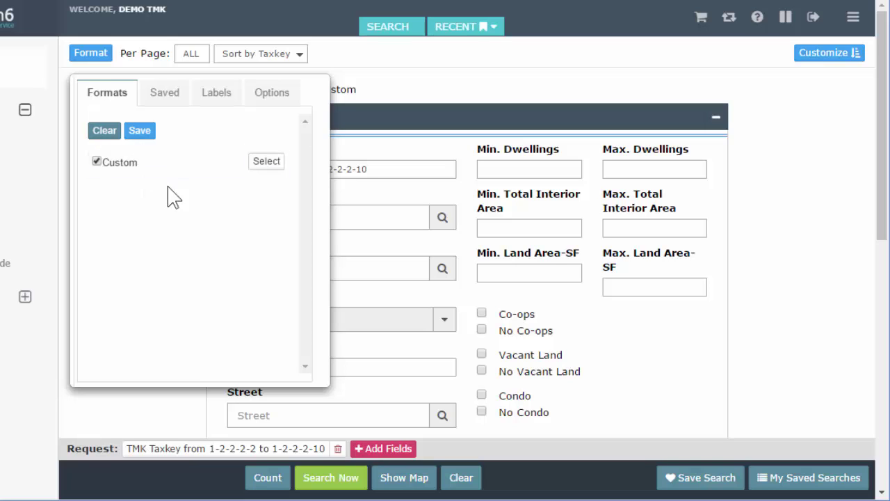
- Save another copy as 'tmk essentials newer', then cancel a third save
click(140, 128)
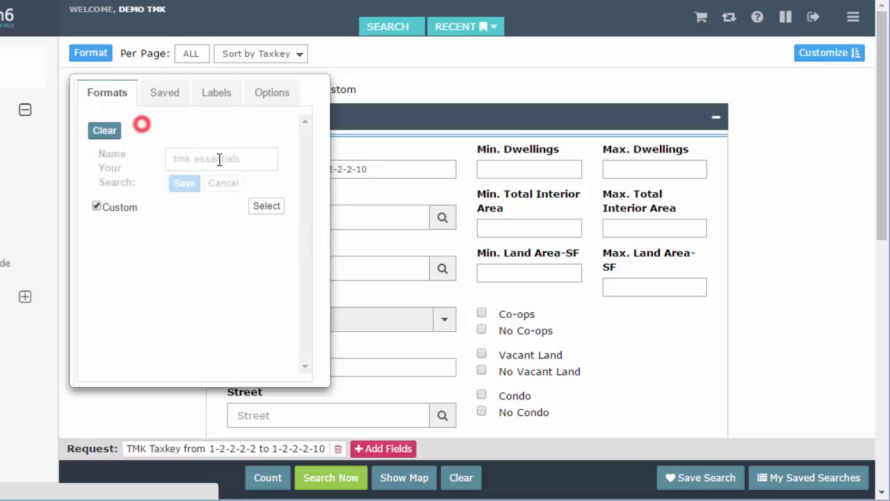
click(252, 159)
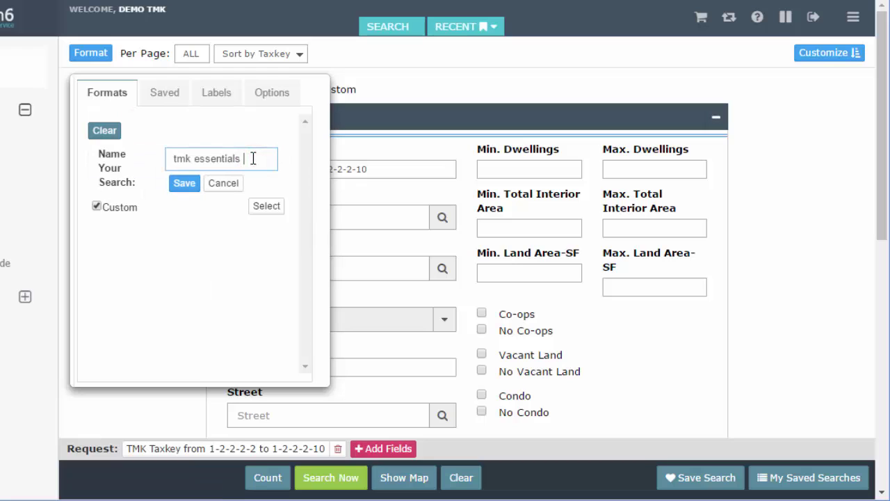
text(newer)
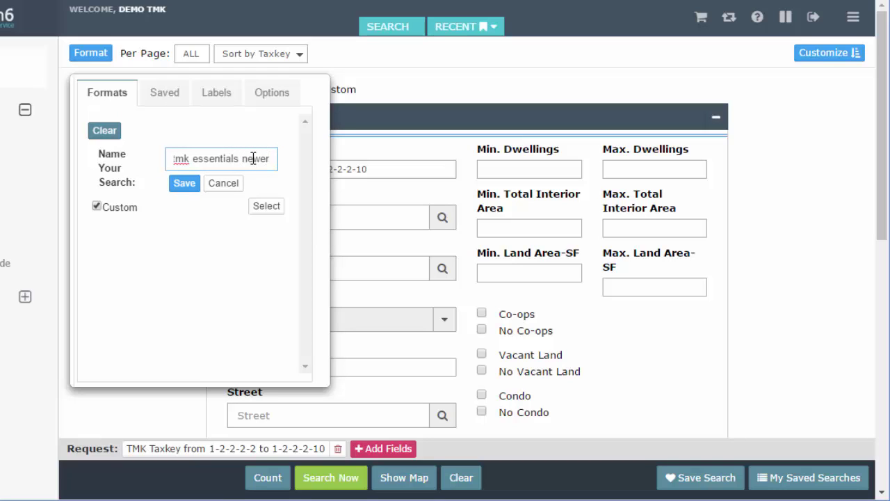
click(186, 185)
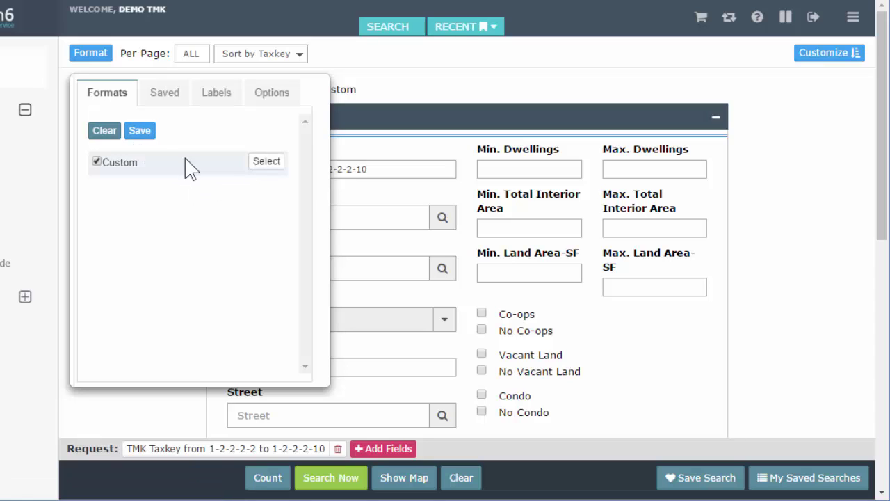
click(140, 132)
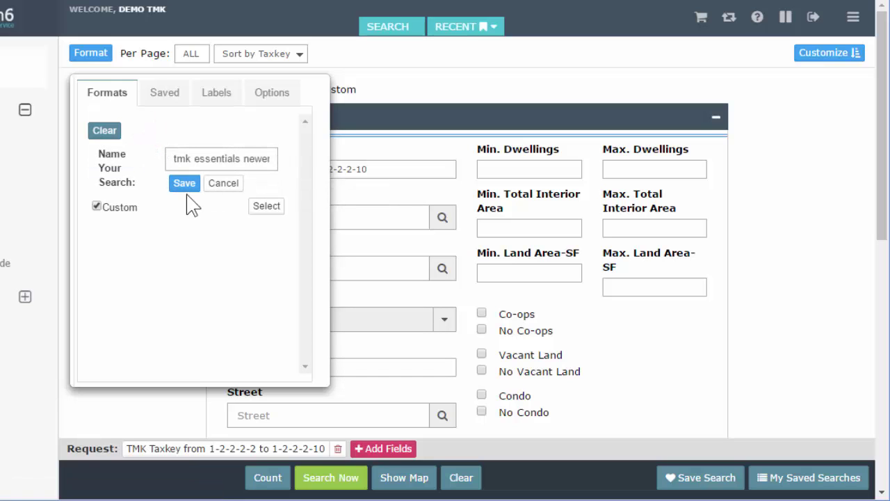
click(228, 185)
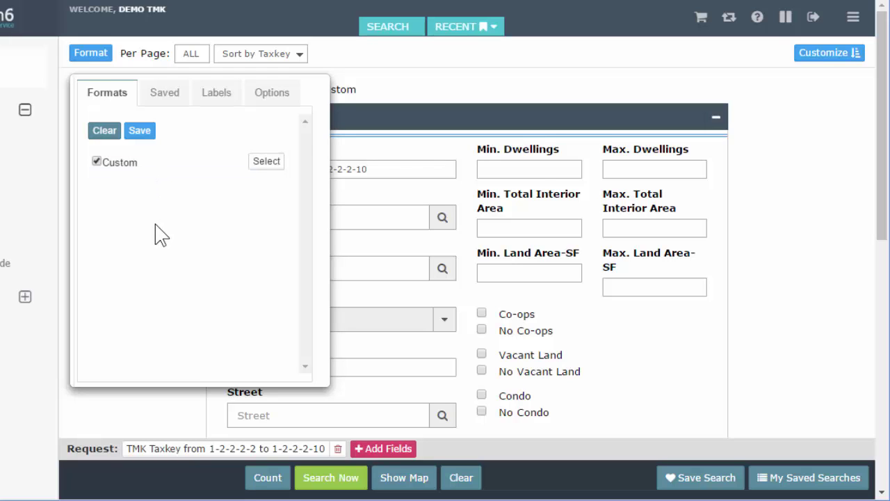
- Apply the saved 'tmk essentials' format from the Saved formats list
click(166, 99)
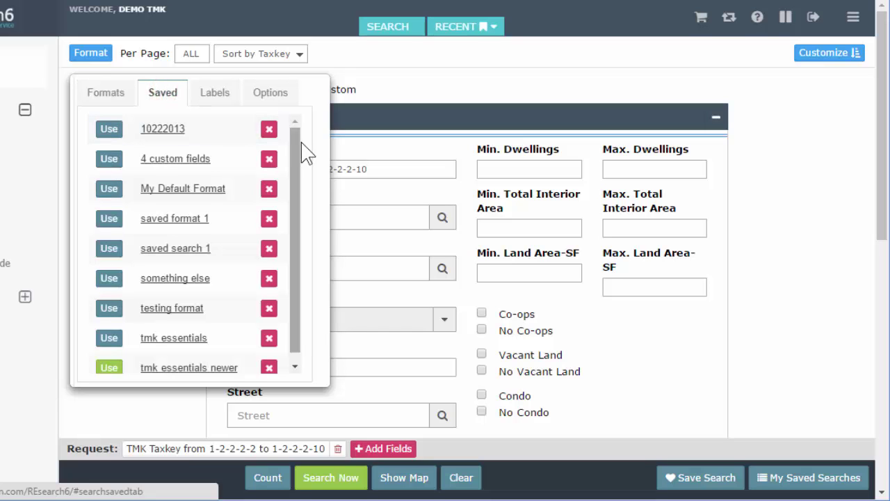
scroll(301, 160, down, 1)
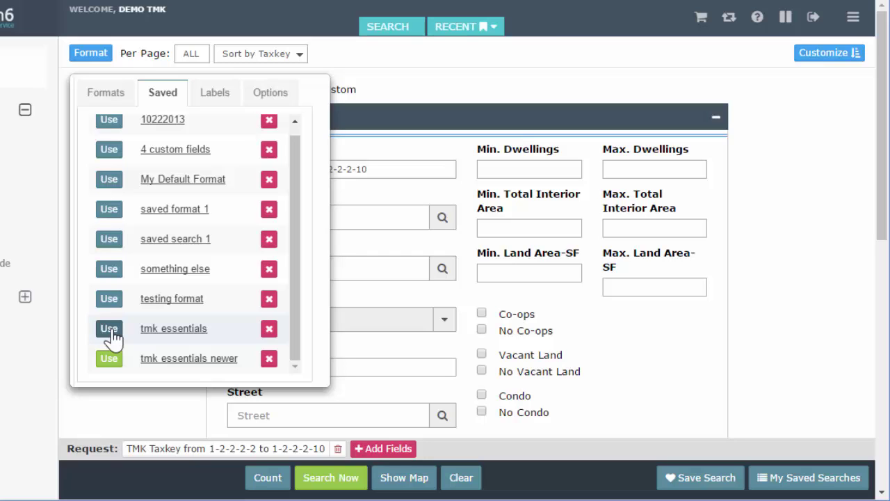
mouse_move(174, 339)
mouse_move(161, 304)
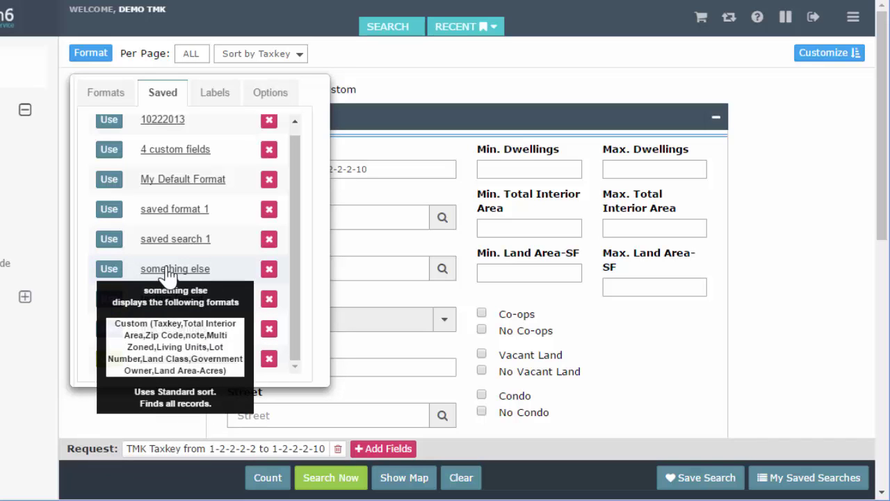
mouse_move(167, 247)
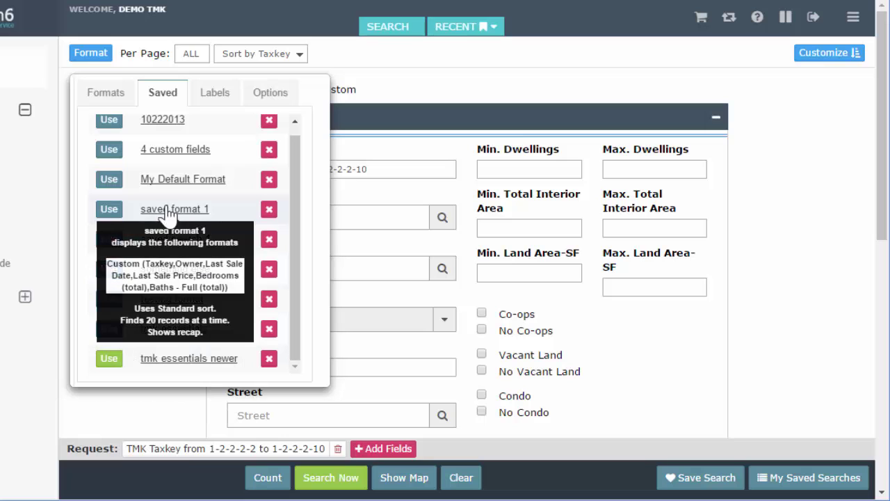
mouse_move(169, 158)
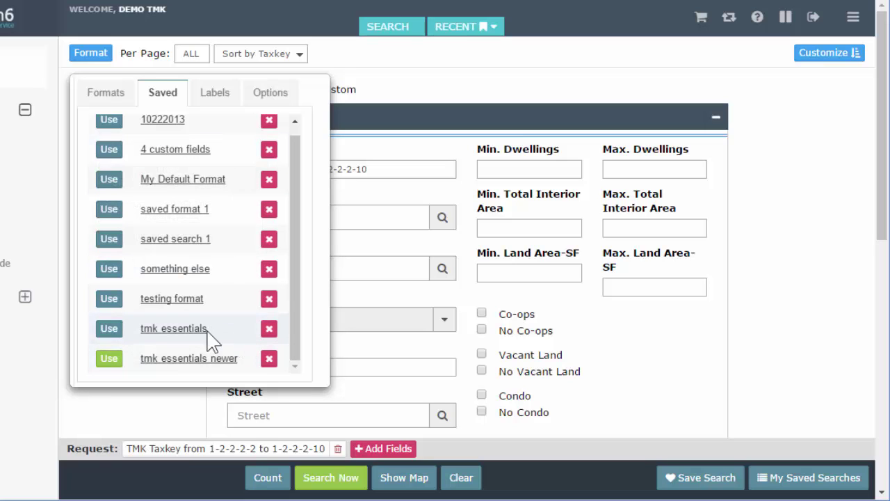
click(110, 330)
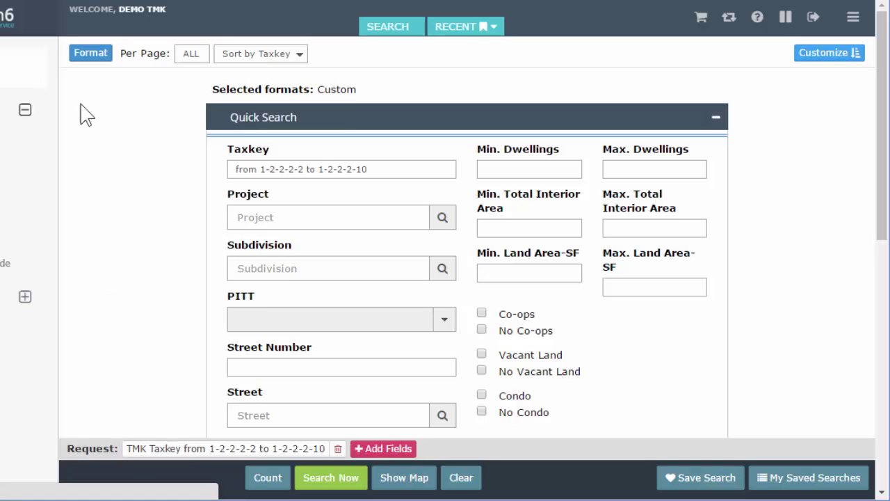
click(87, 57)
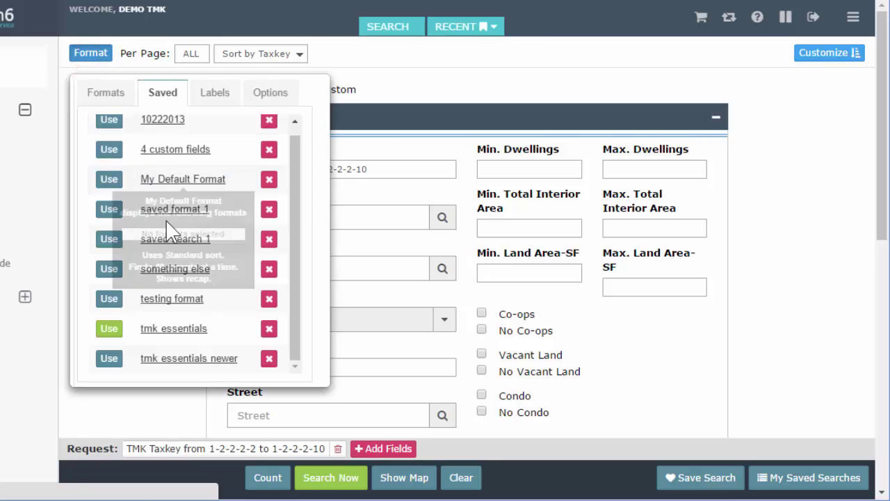
click(106, 90)
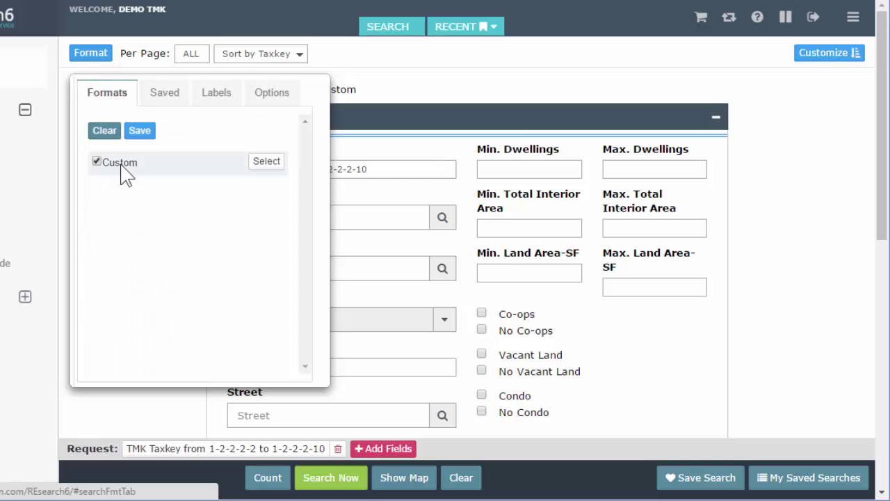
- Keep (XLS) Excel Format as the download type and turn on filling of all custom cells
click(281, 164)
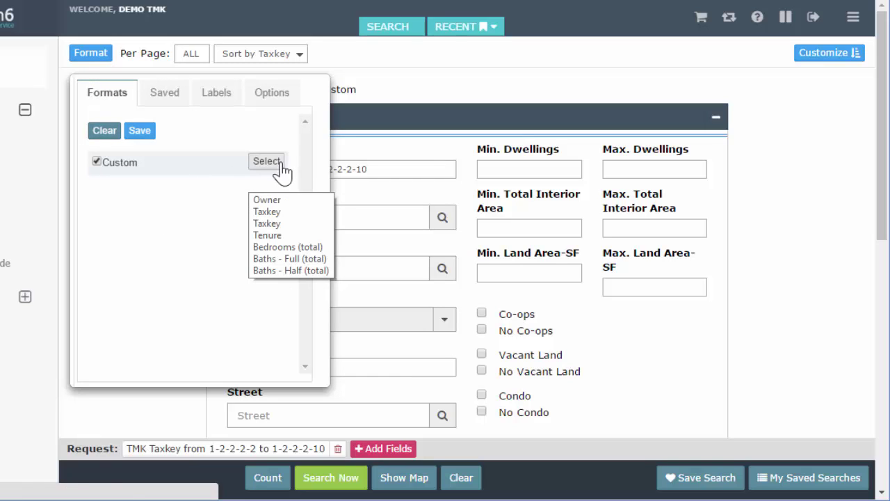
click(163, 93)
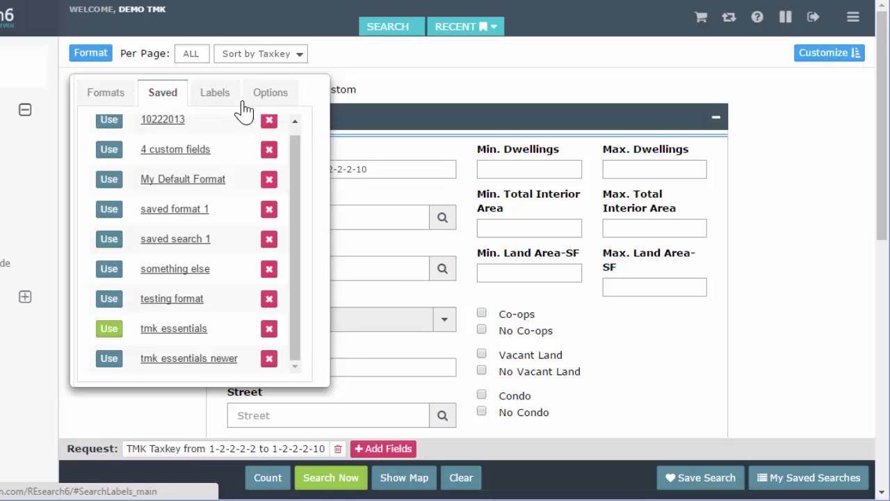
click(278, 91)
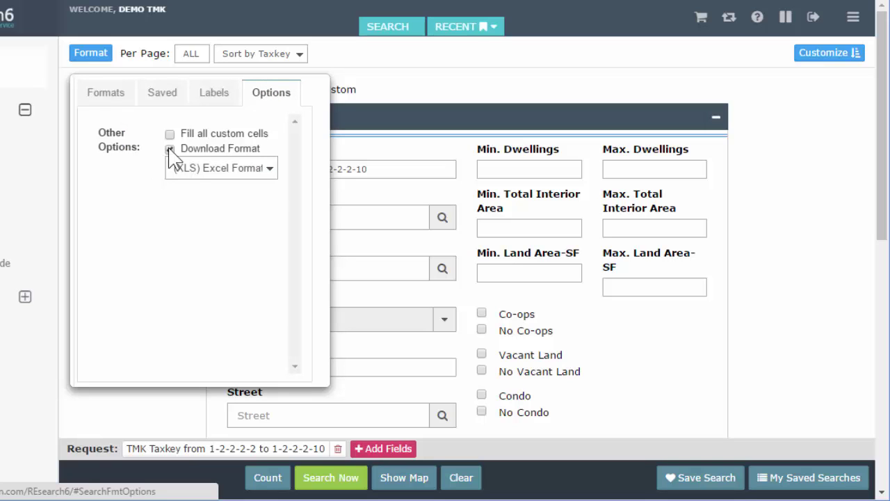
click(240, 174)
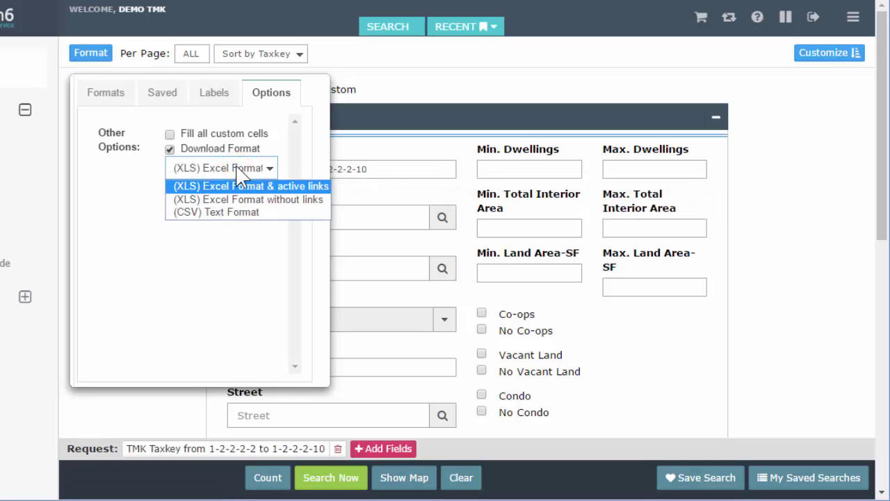
click(237, 168)
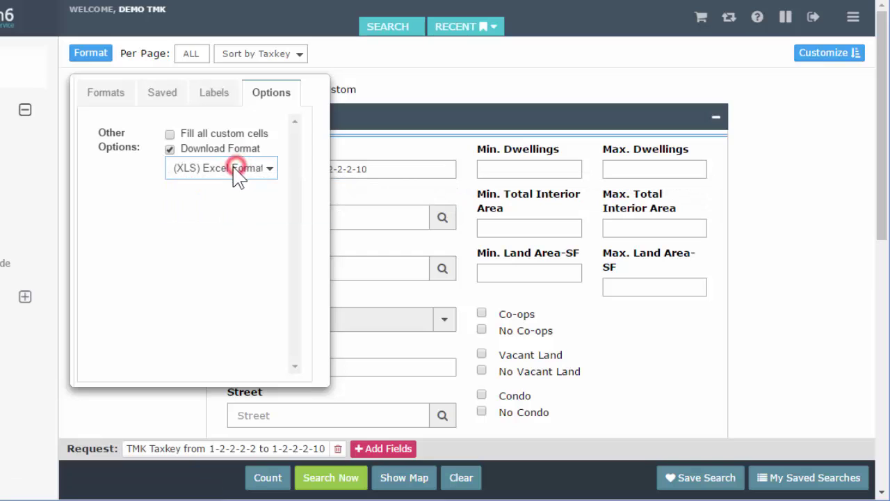
click(169, 149)
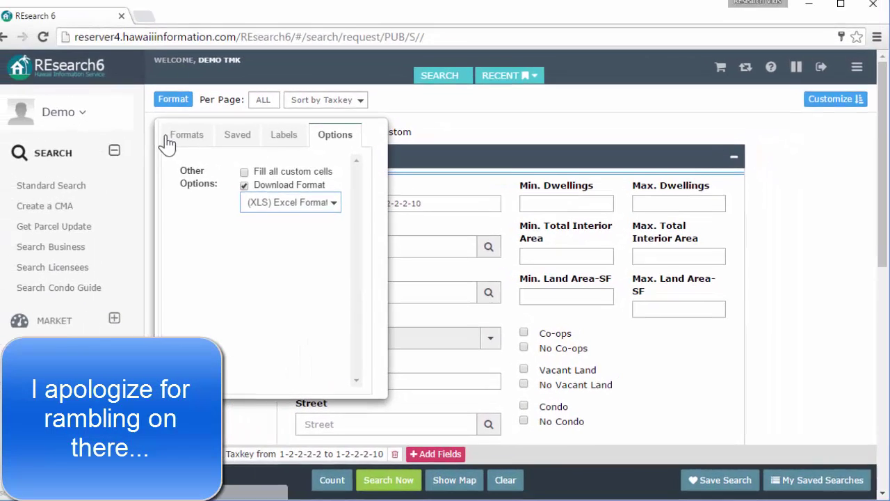
- Add the Sale Date and Sale Price fields to the Custom format and apply the changes
click(189, 135)
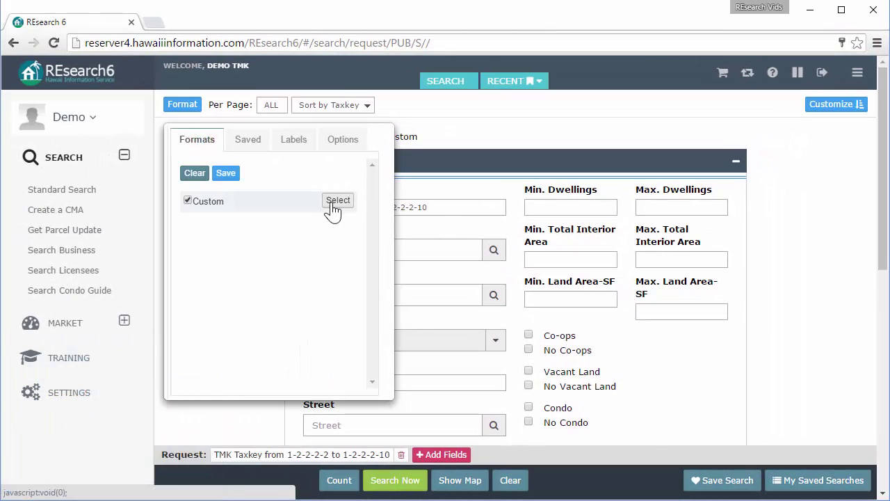
click(329, 195)
scroll(96, 255, down, 3)
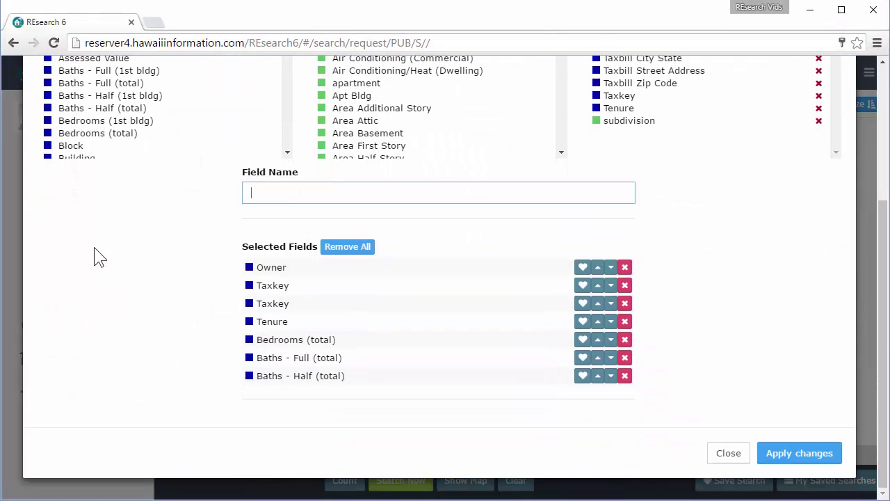
scroll(119, 244, up, 3)
scroll(162, 323, down, 10)
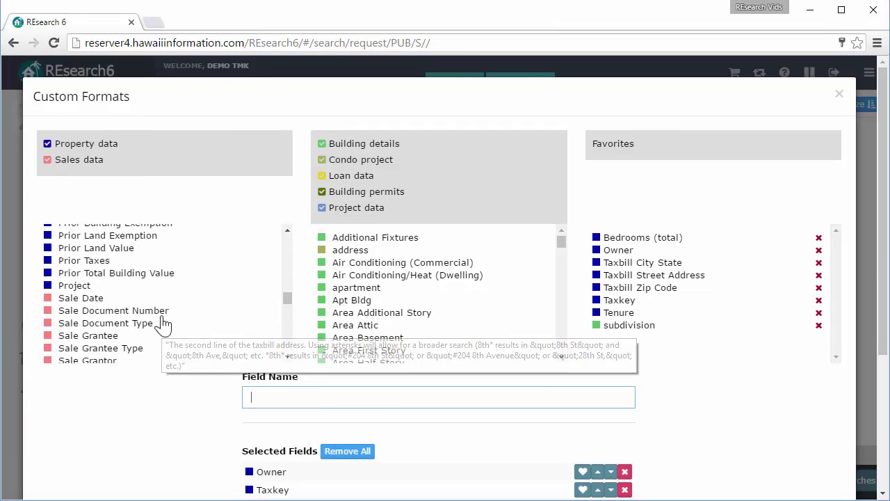
click(89, 301)
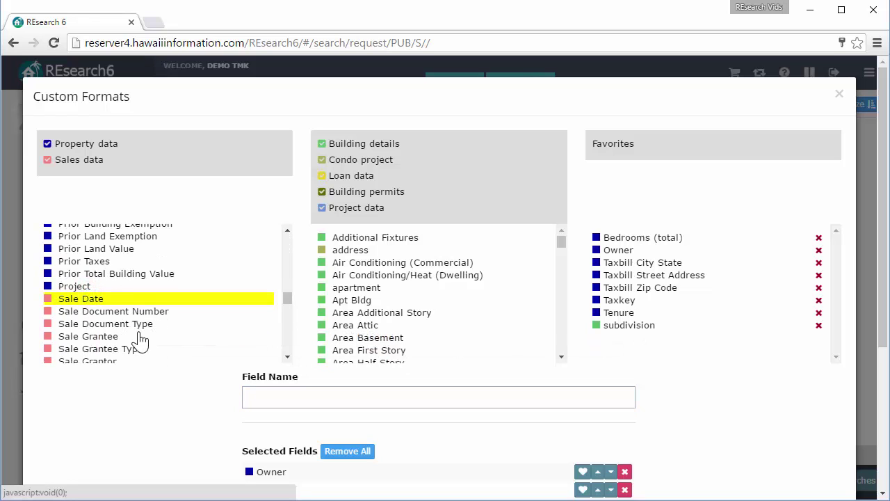
scroll(139, 339, down, 2)
scroll(139, 338, down, 2)
click(88, 333)
click(146, 413)
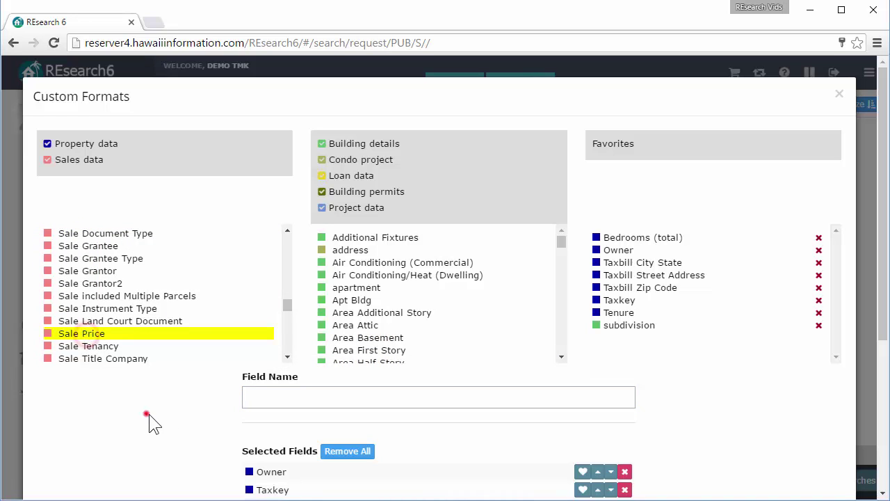
scroll(629, 387, down, 3)
click(796, 461)
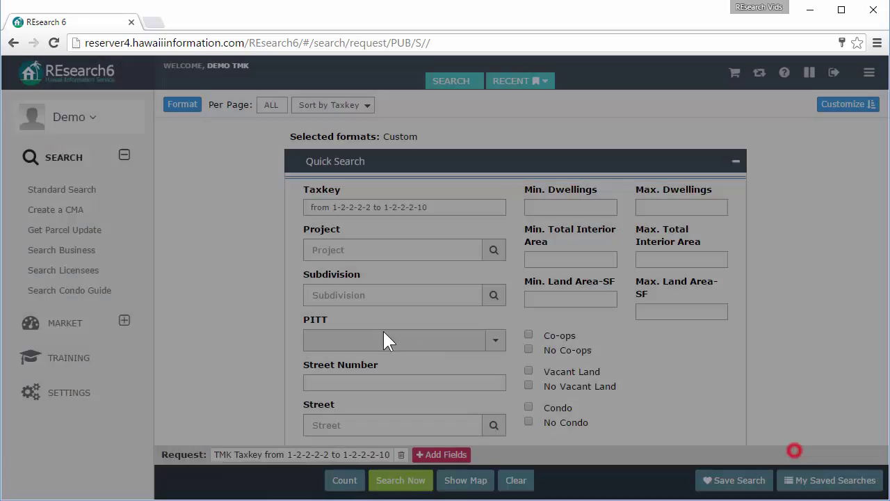
- Narrow the taxkey range to end at 1-2-2-2-4, search, and open download (6).xls
click(440, 208)
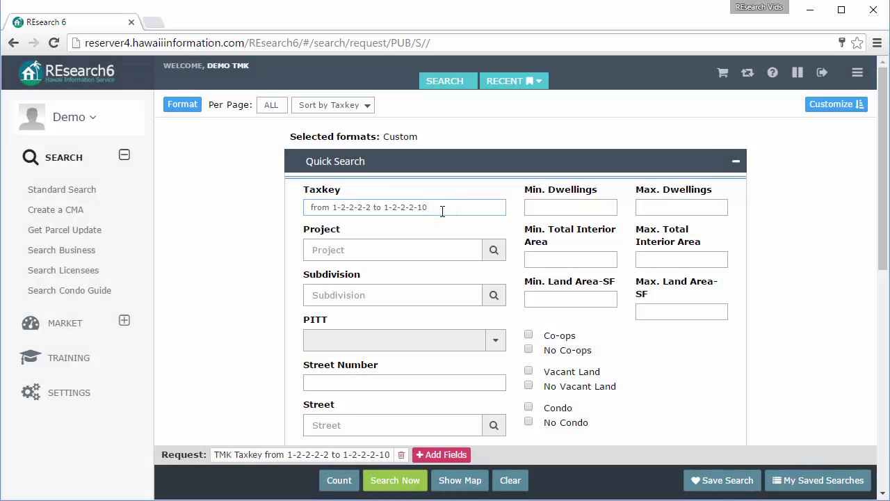
key(BackSpace)
key(BackSpace)
text(4)
click(232, 288)
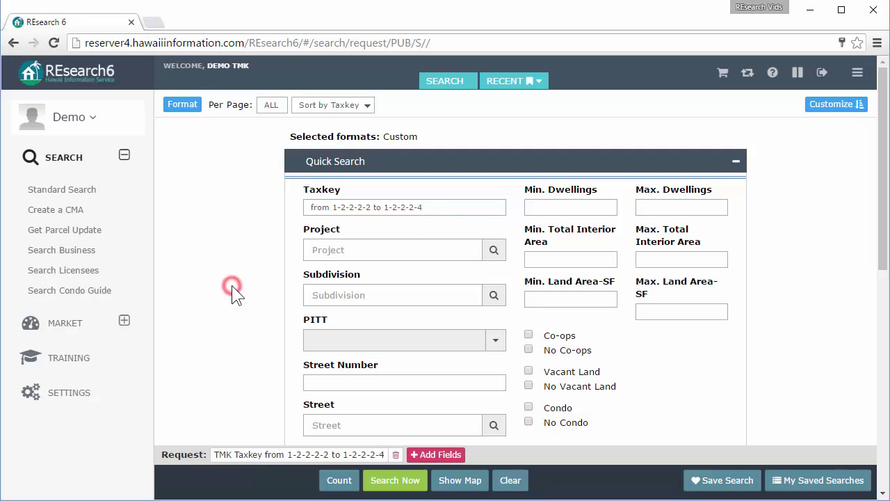
click(400, 485)
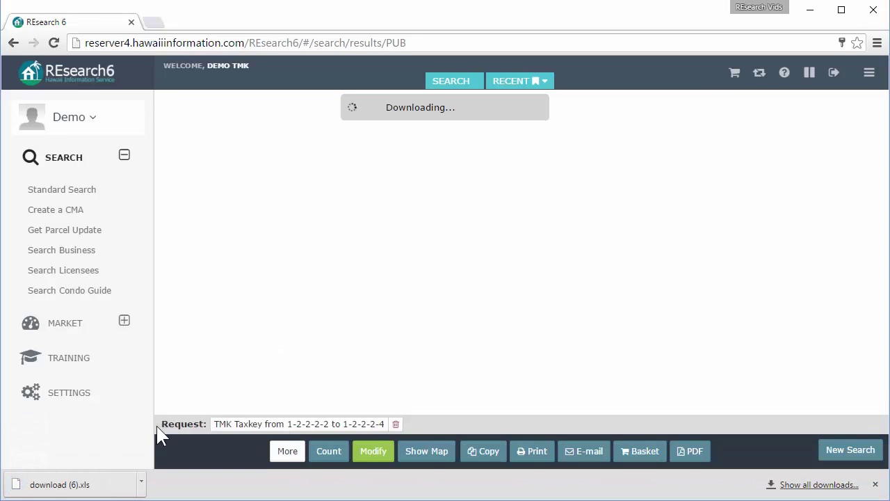
click(123, 483)
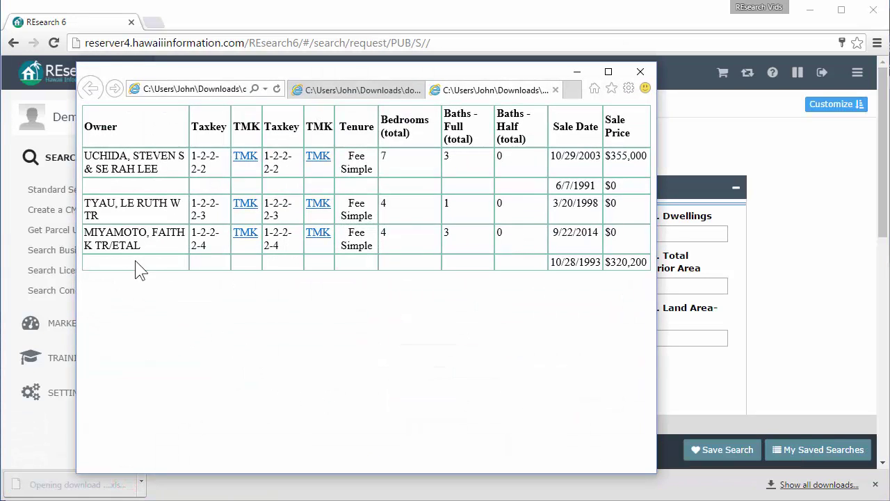
- Highlight the 6/7/1991 sale row's blank owner and property cells, then close the window
drag(90, 153, 596, 176)
click(596, 170)
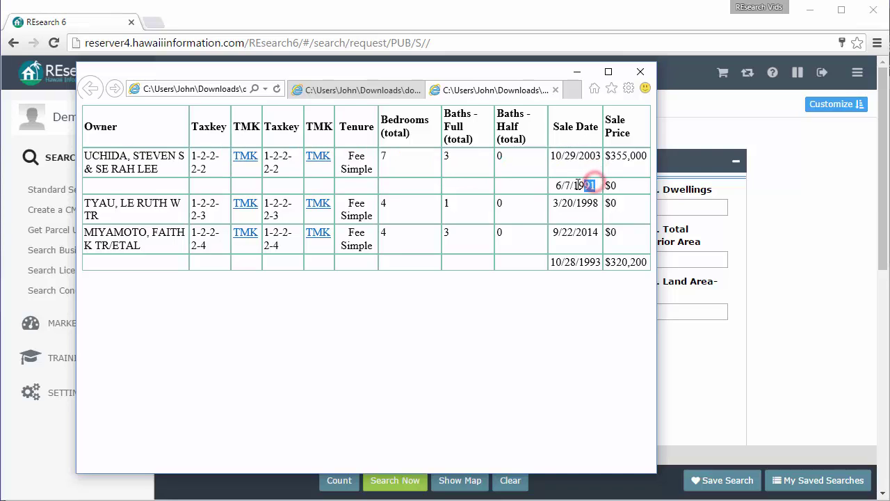
drag(589, 182, 555, 184)
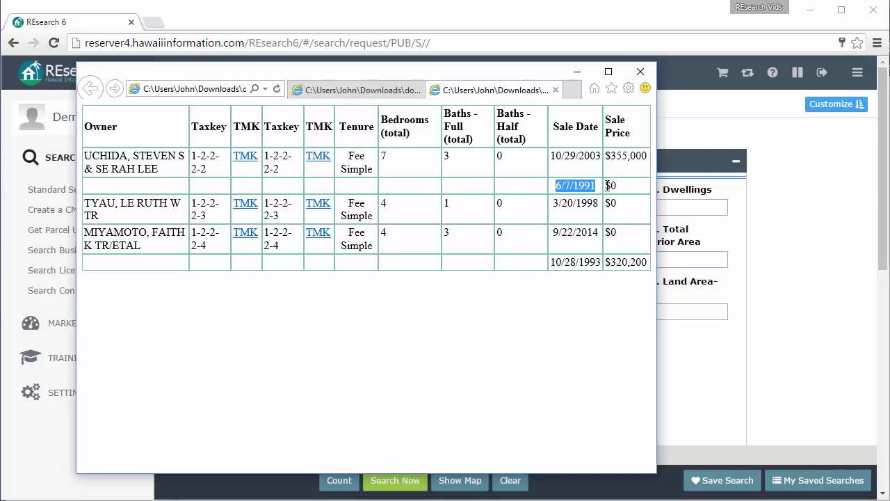
click(517, 187)
drag(514, 186, 147, 188)
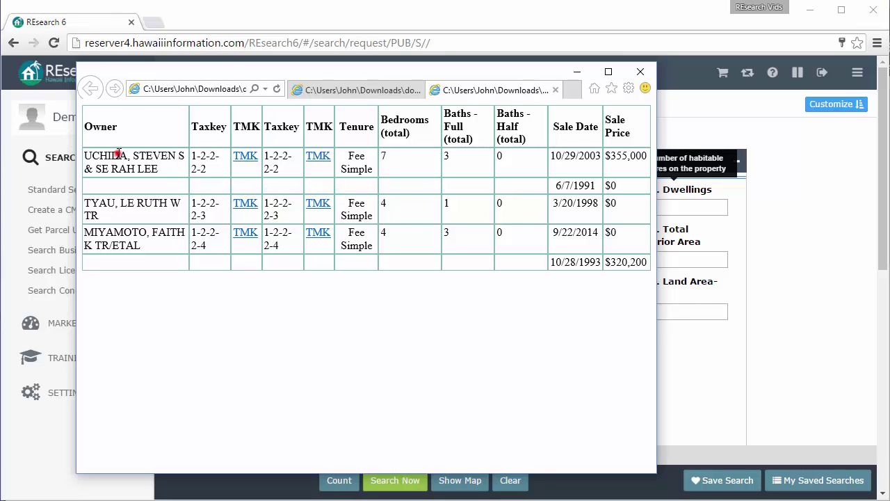
drag(114, 153, 616, 189)
click(506, 185)
click(640, 72)
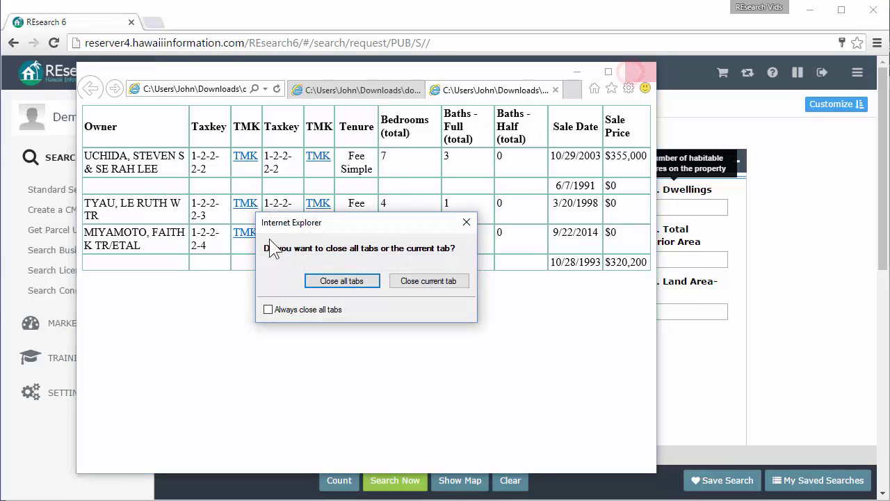
- Close all IE tabs, enable Fill all custom cells, and rerun the search
click(345, 283)
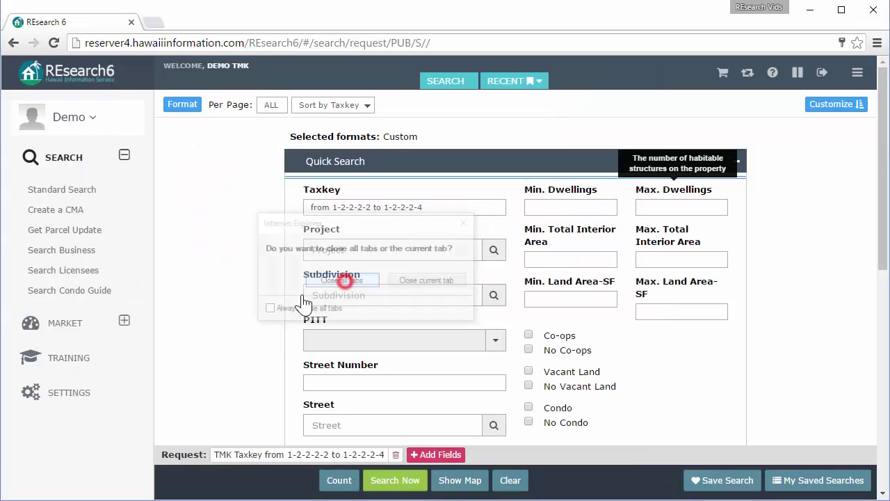
click(187, 112)
click(344, 143)
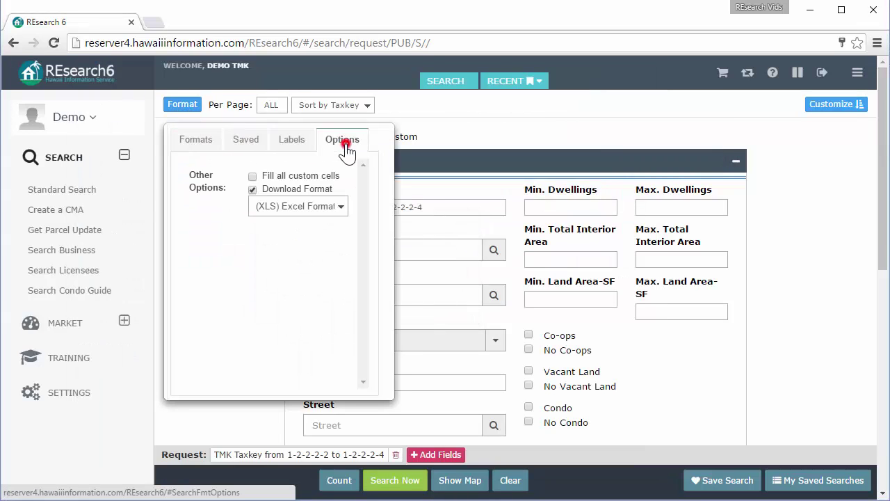
click(253, 177)
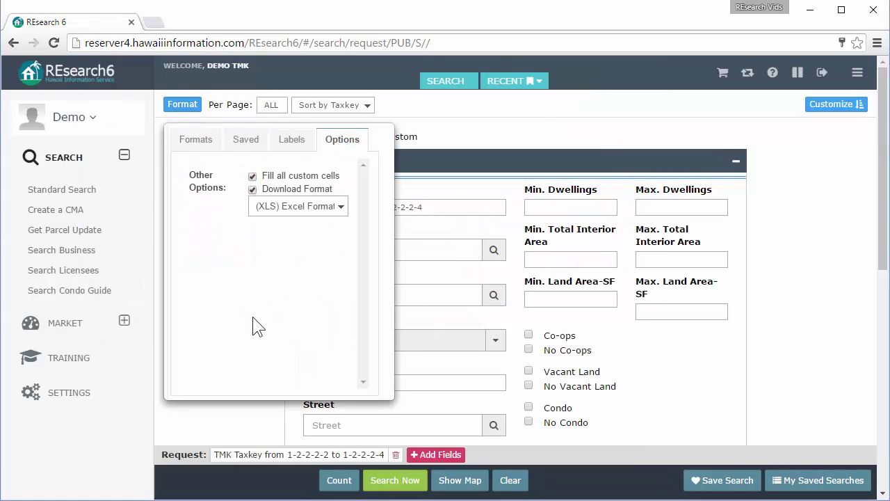
click(228, 429)
click(400, 480)
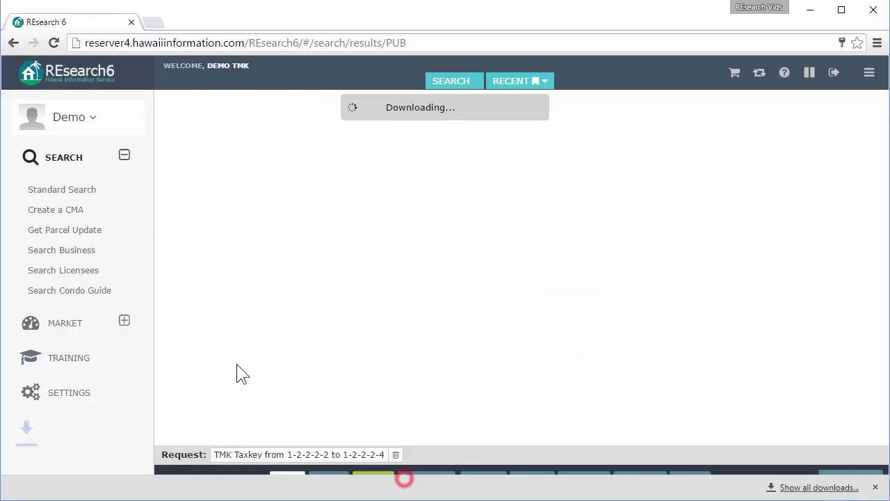
- Open download (7).xls, check the second-sale rows repeat the owner's name and details, then close it
click(103, 482)
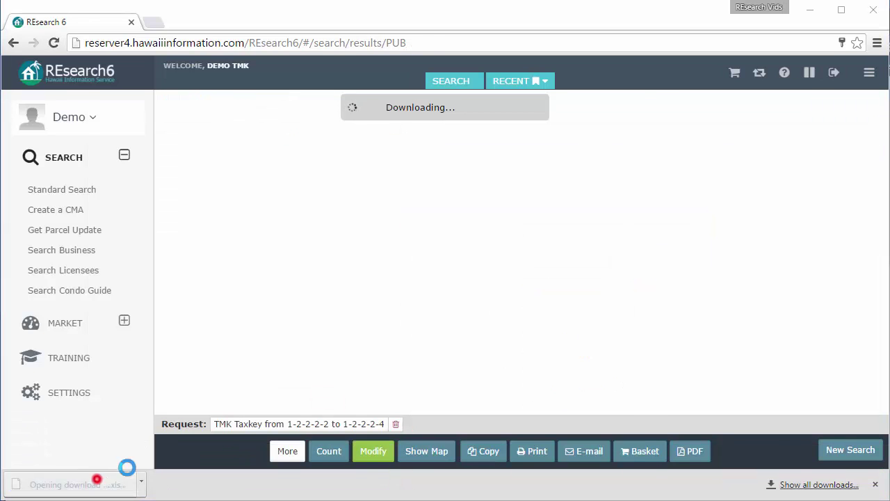
drag(84, 153, 136, 169)
drag(86, 186, 518, 189)
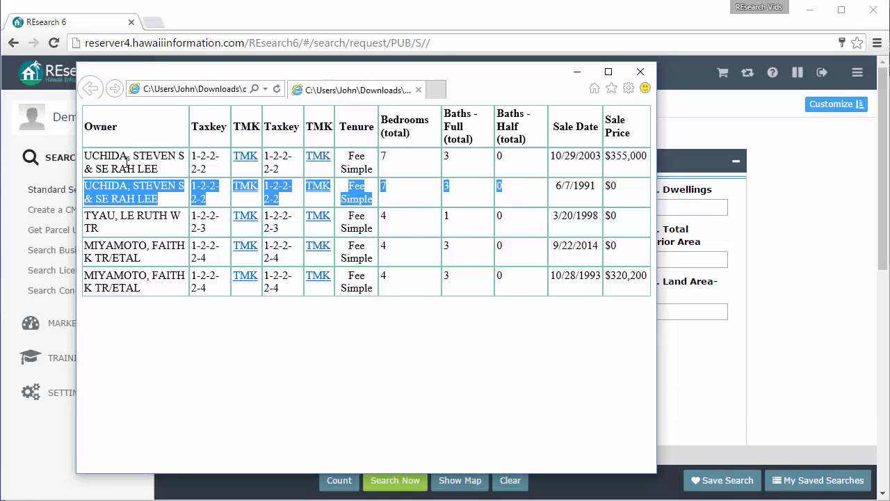
click(577, 190)
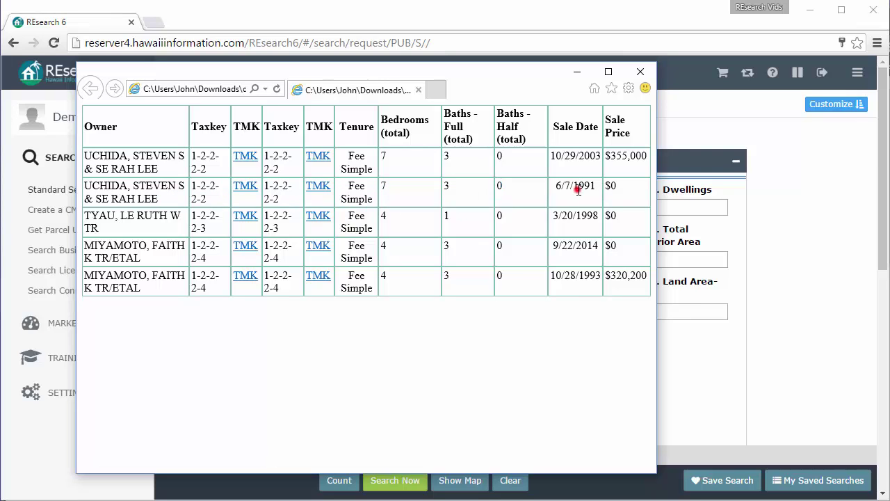
drag(529, 190, 153, 202)
click(149, 193)
click(643, 71)
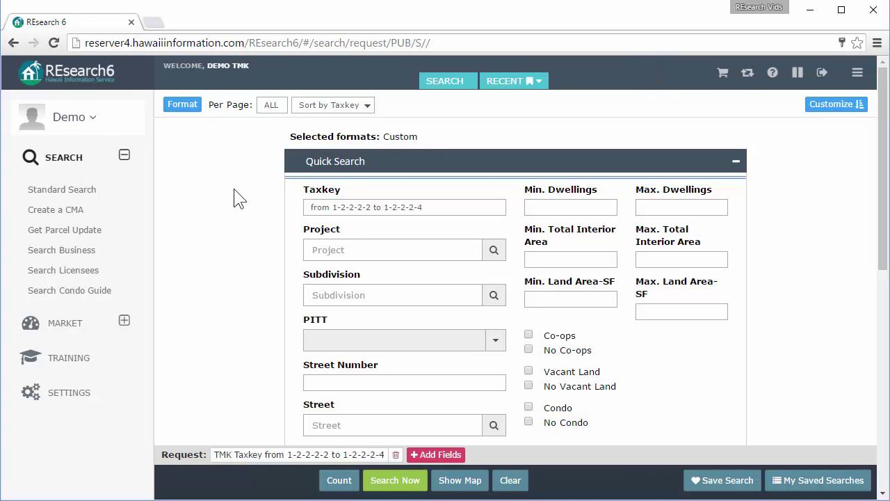
click(188, 106)
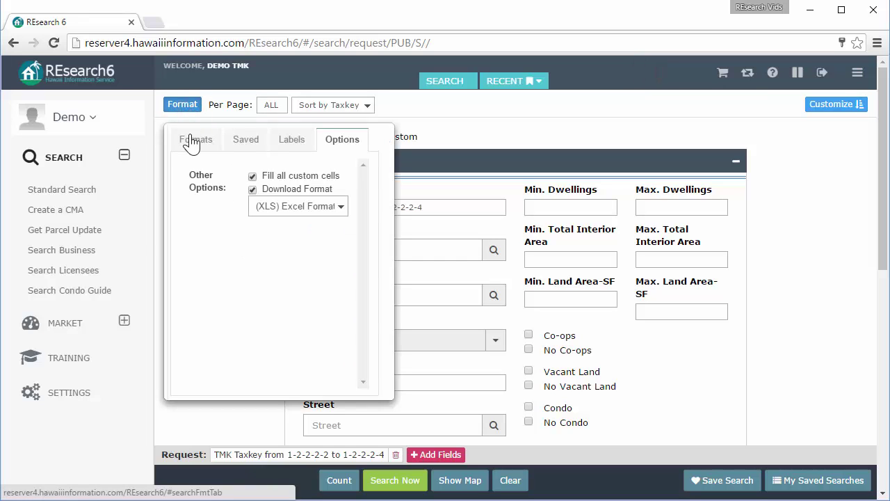
click(189, 136)
click(238, 136)
click(341, 139)
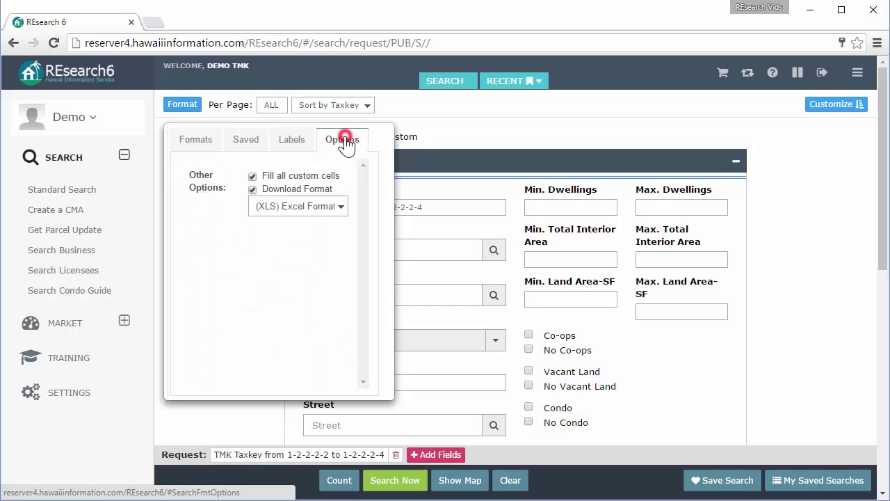
click(233, 139)
click(208, 141)
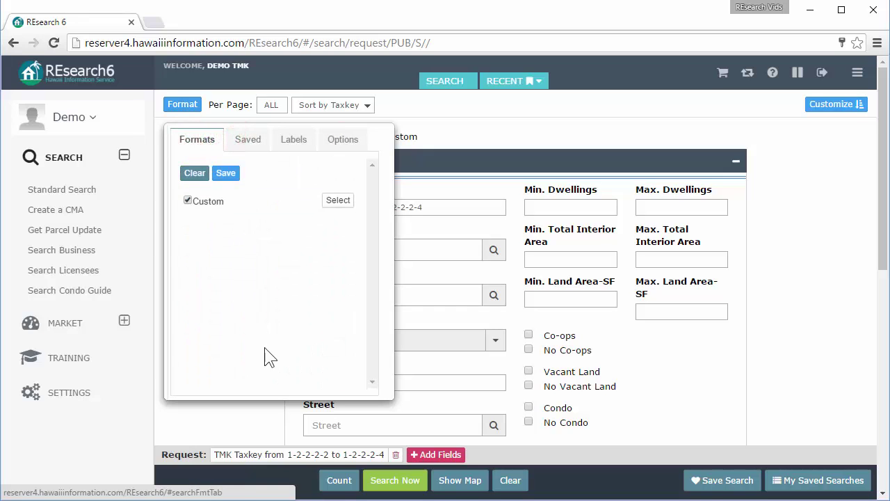